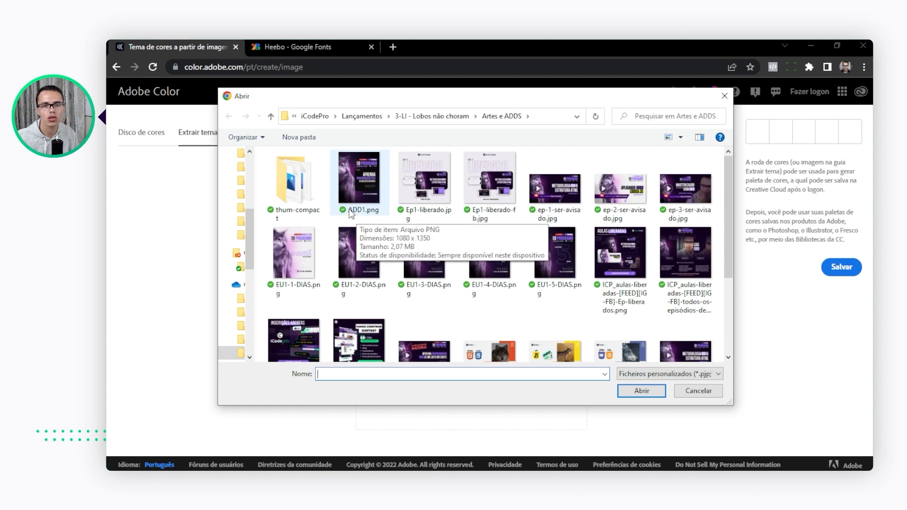
# Extract a colour theme from ADD1.png, trying the Brilho, Suave and Profundo moods and ending on Escuro
pyautogui.click(356, 182)
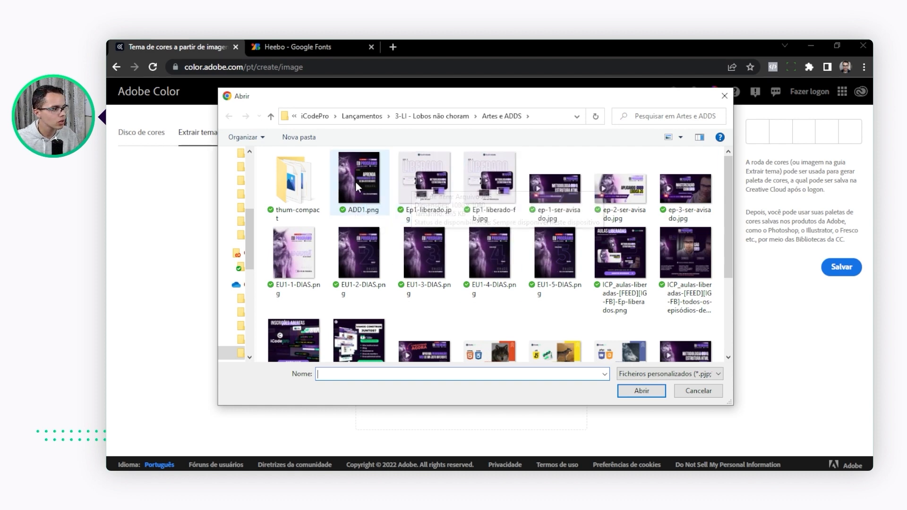
pyautogui.click(651, 392)
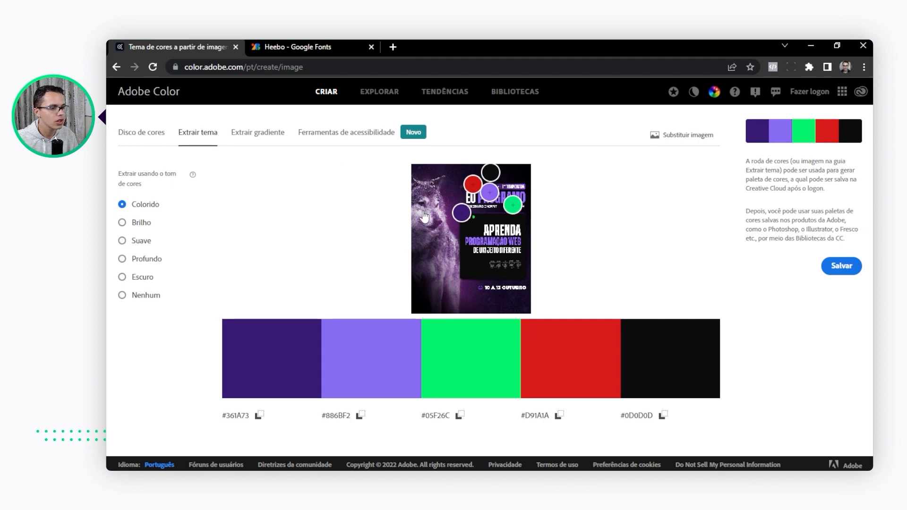
pyautogui.click(141, 223)
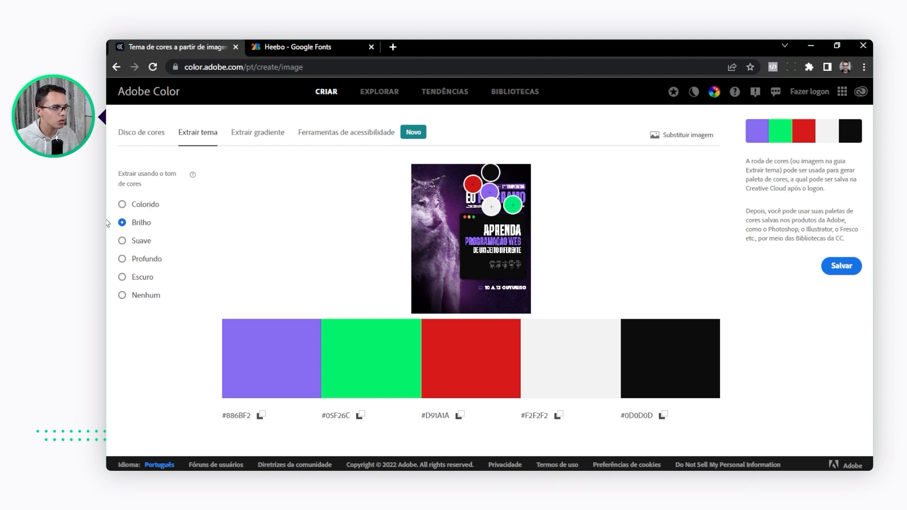
pyautogui.click(143, 242)
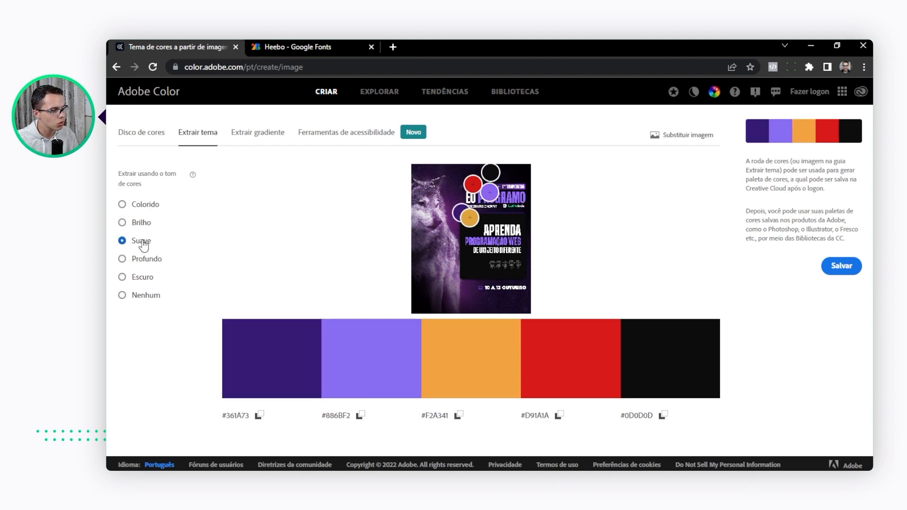
pyautogui.click(147, 259)
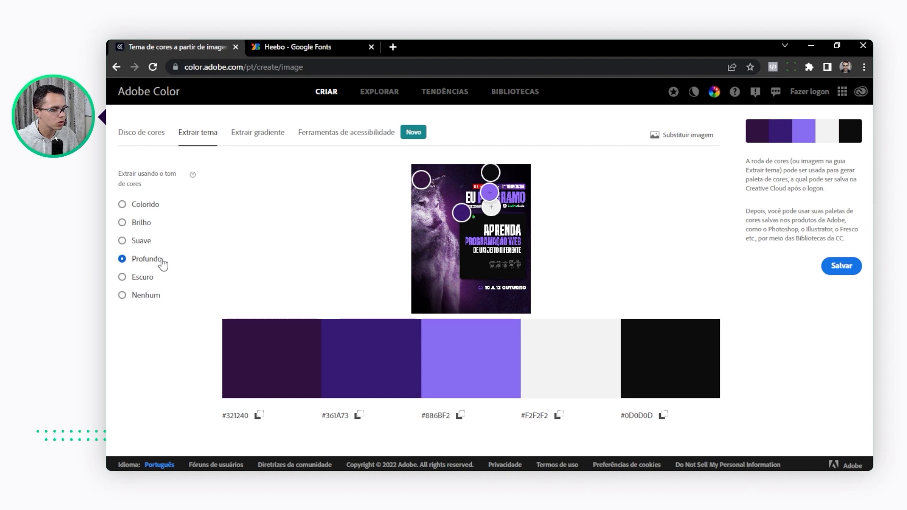
pyautogui.click(143, 279)
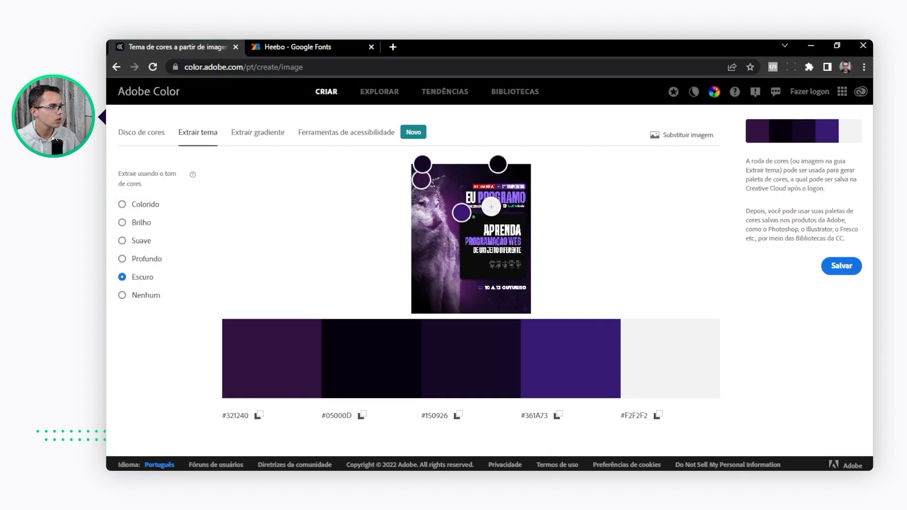
# Switch to the Heebo page on Google Fonts and compare its styles from Thin 100 to Black 900 in the preview text
pyautogui.click(283, 47)
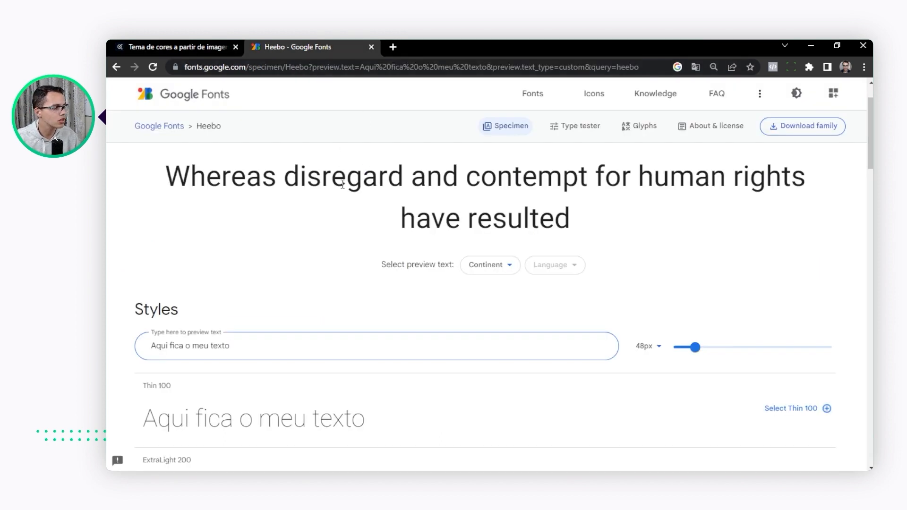
pyautogui.scroll(-4, 496, 182)
pyautogui.scroll(5, 196, 359)
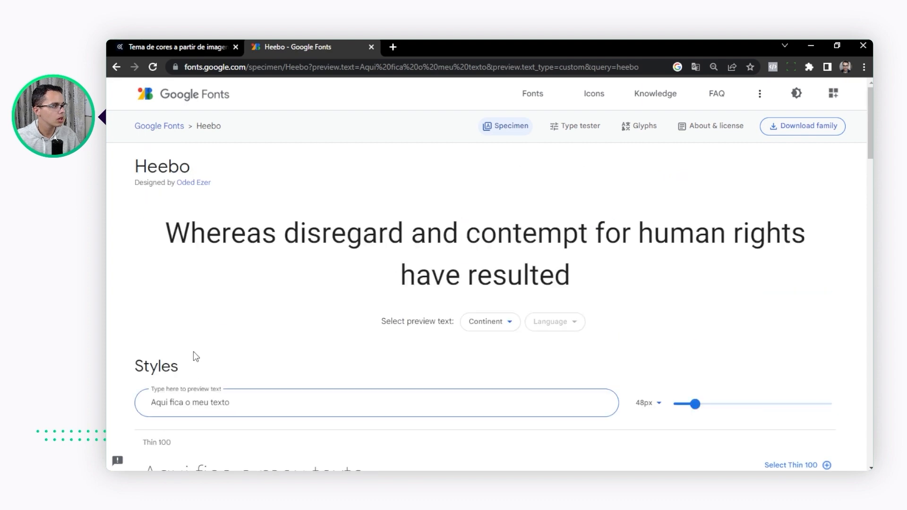
pyautogui.scroll(-3, 168, 163)
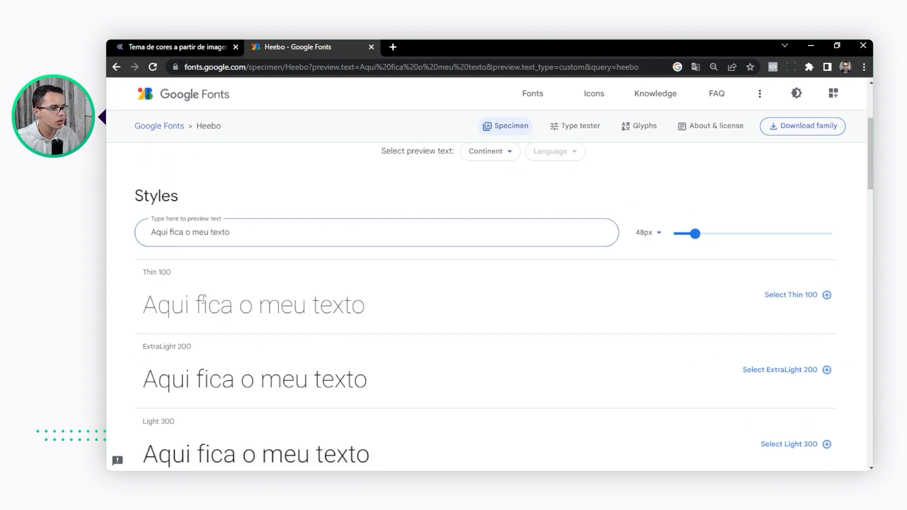
pyautogui.scroll(-3, 366, 356)
pyautogui.scroll(5, 364, 348)
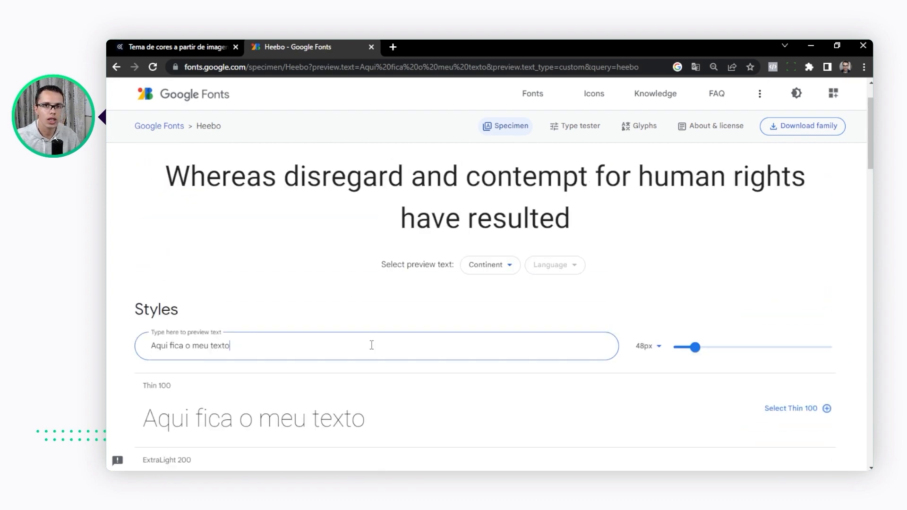
pyautogui.click(393, 346)
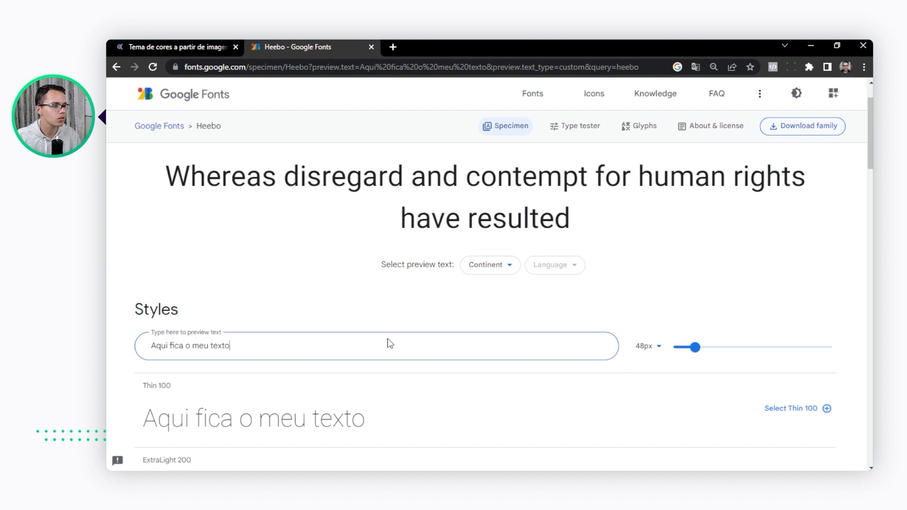
pyautogui.scroll(-3, 304, 328)
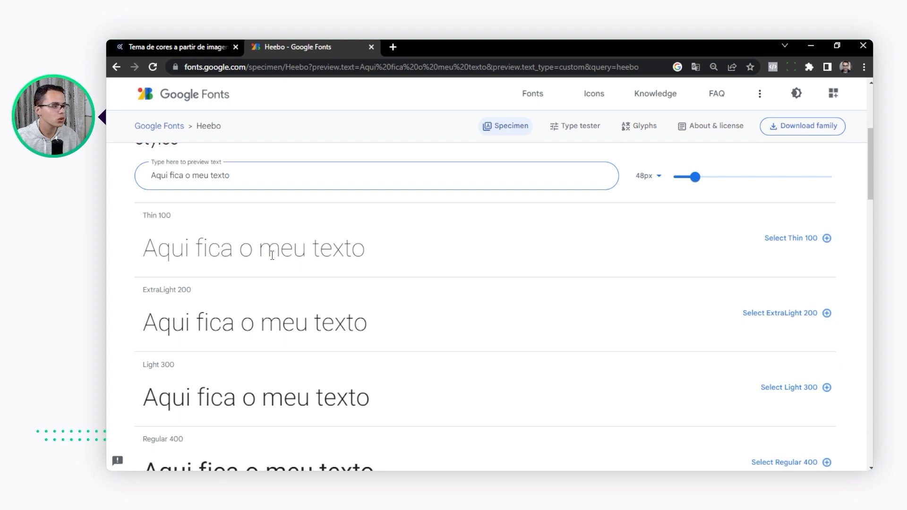
pyautogui.scroll(-6, 272, 255)
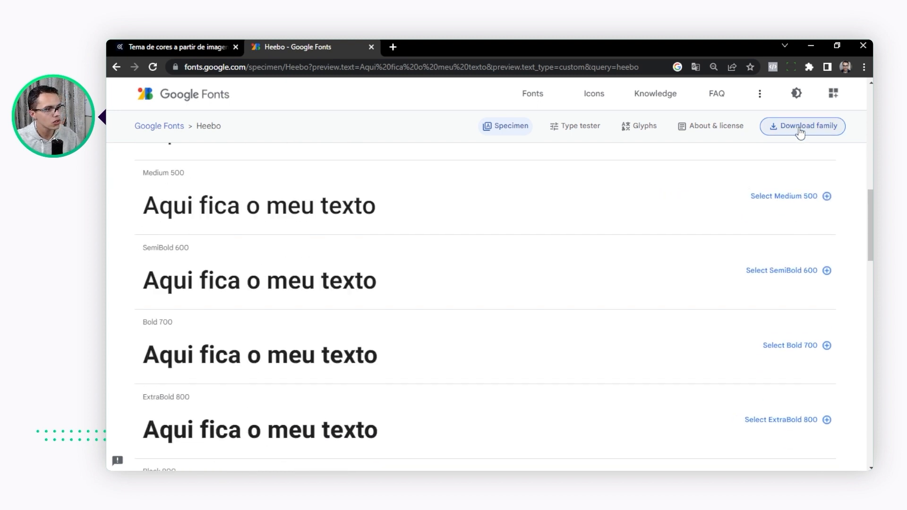
pyautogui.scroll(4, 285, 290)
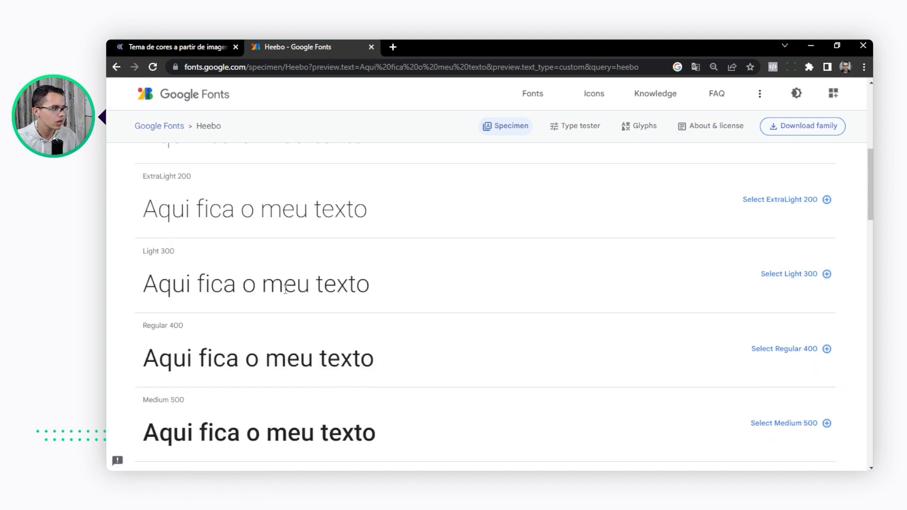
pyautogui.scroll(-5, 189, 260)
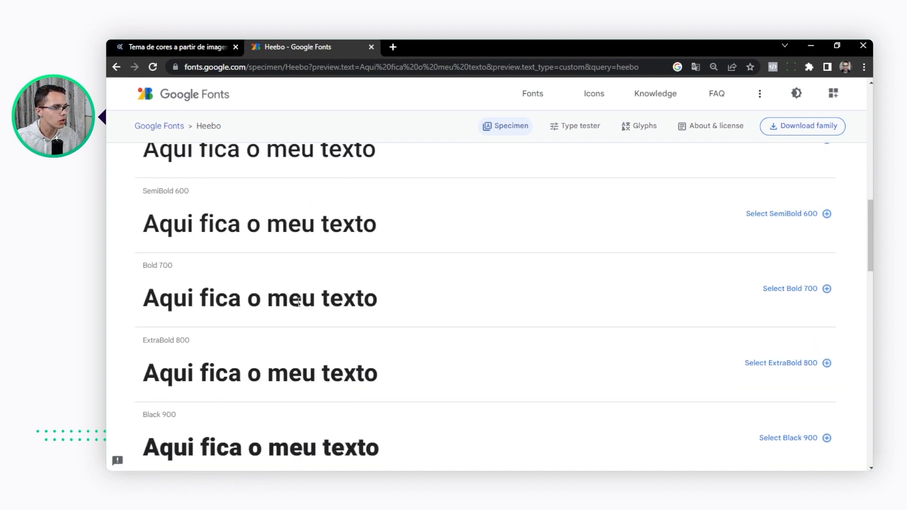
pyautogui.scroll(6, 299, 303)
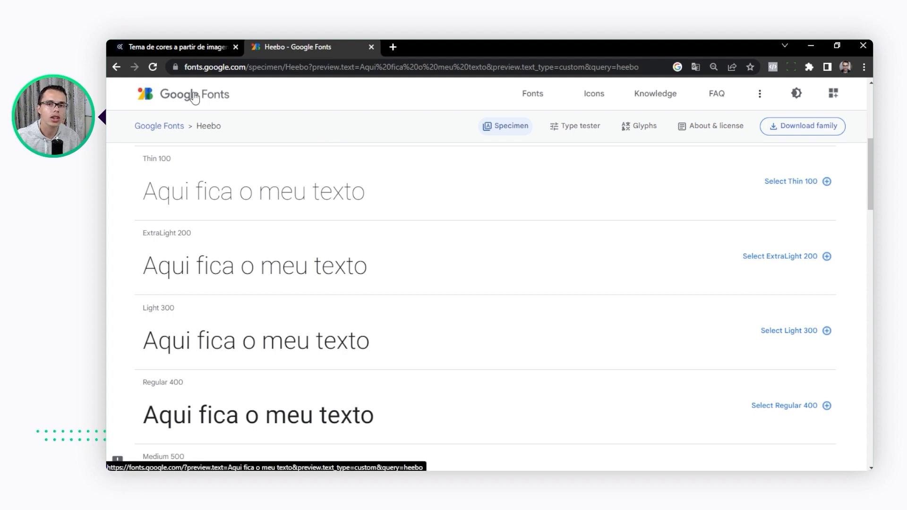
pyautogui.scroll(4, 381, 158)
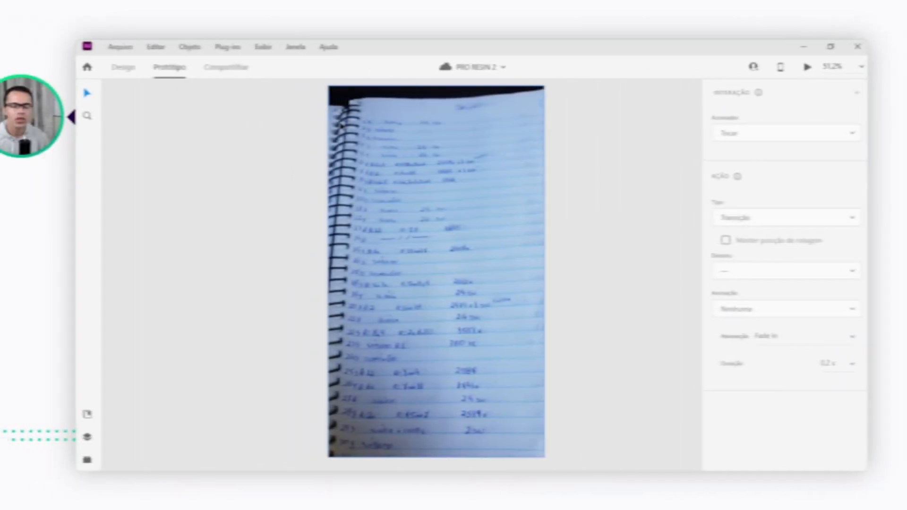
# In the PRO RESIN 2 file in Adobe XD, examine the photo of the handwritten notebook page with the daily task records
pyautogui.scroll(4, 378, 147)
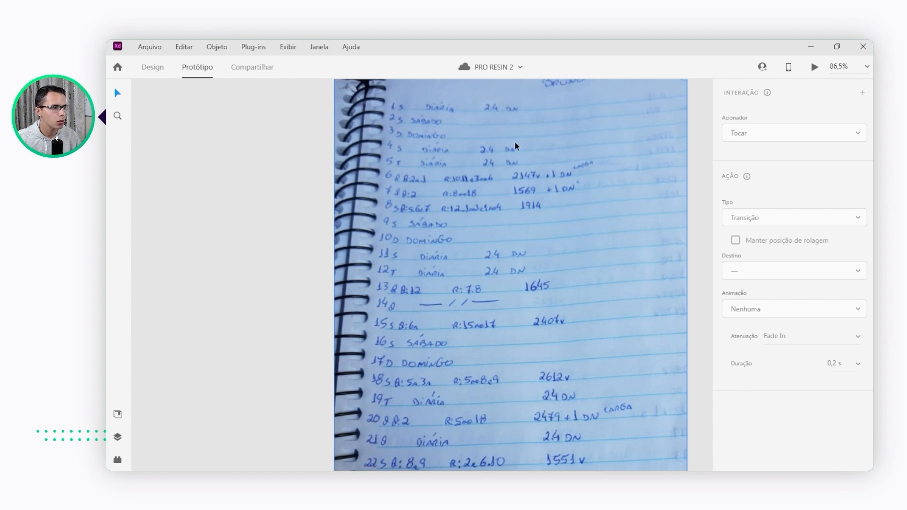
pyautogui.scroll(-5, 474, 191)
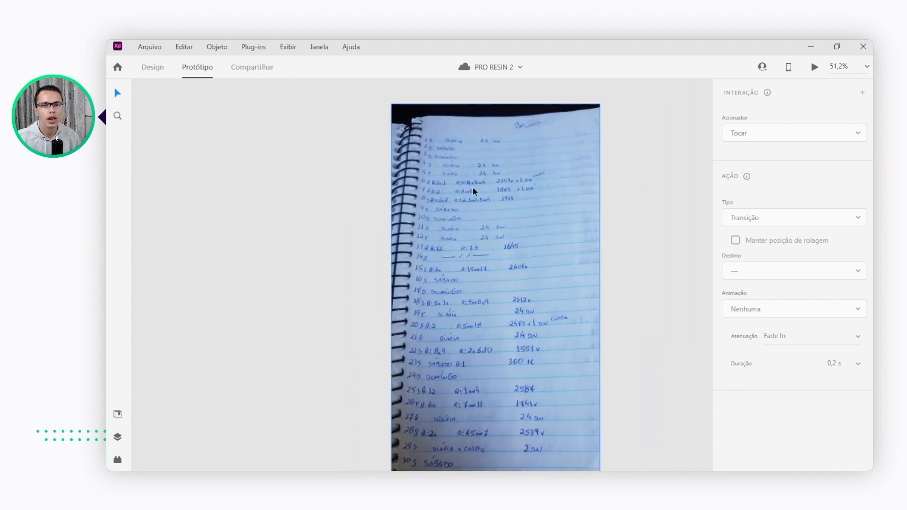
pyautogui.scroll(-2, 454, 204)
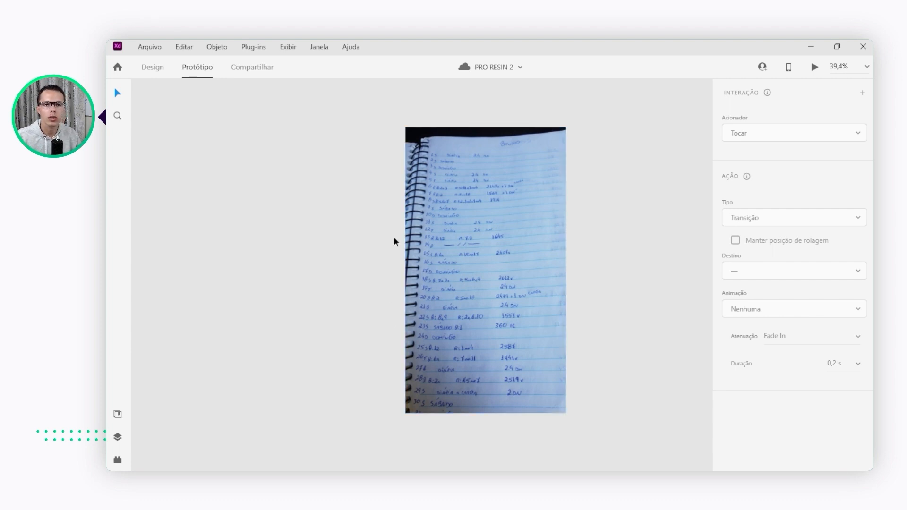
pyautogui.scroll(1, 426, 206)
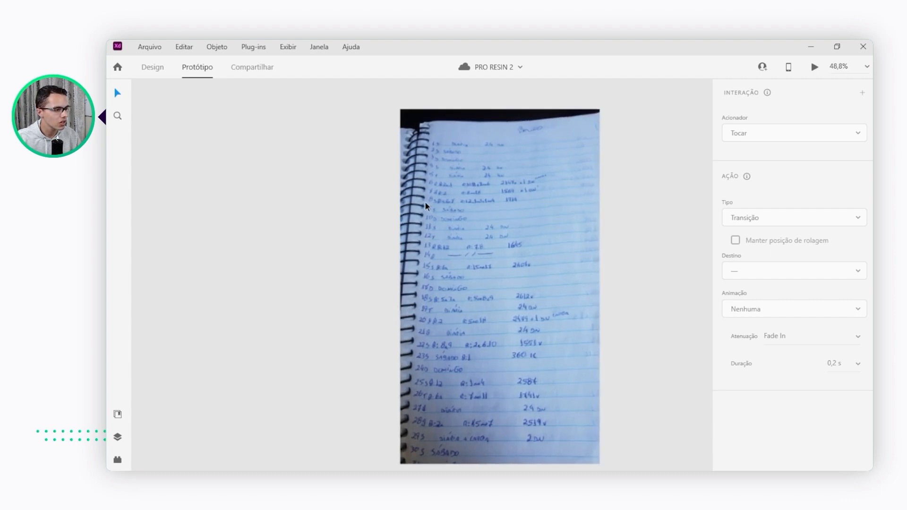
pyautogui.scroll(1, 426, 206)
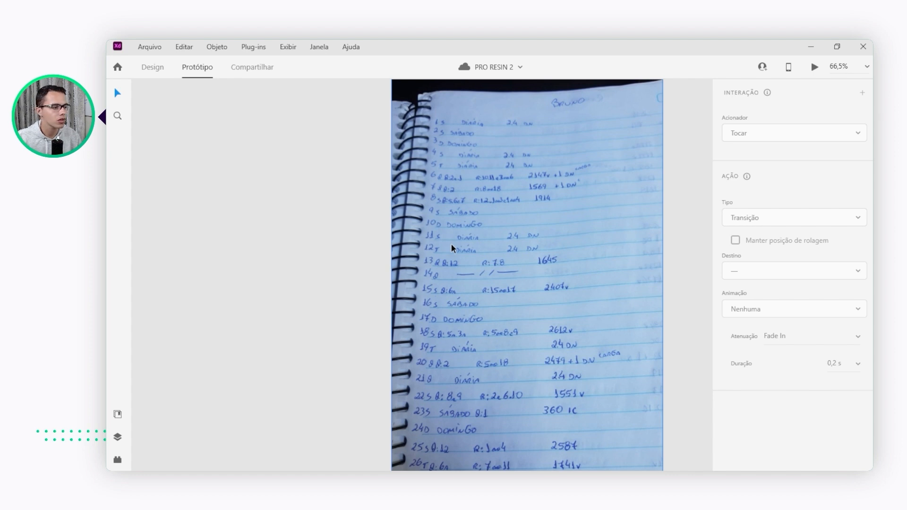
# Examine the Login artboard, including its logo, the Email and Senha fields and the Entrar button
pyautogui.scroll(-4, 451, 247)
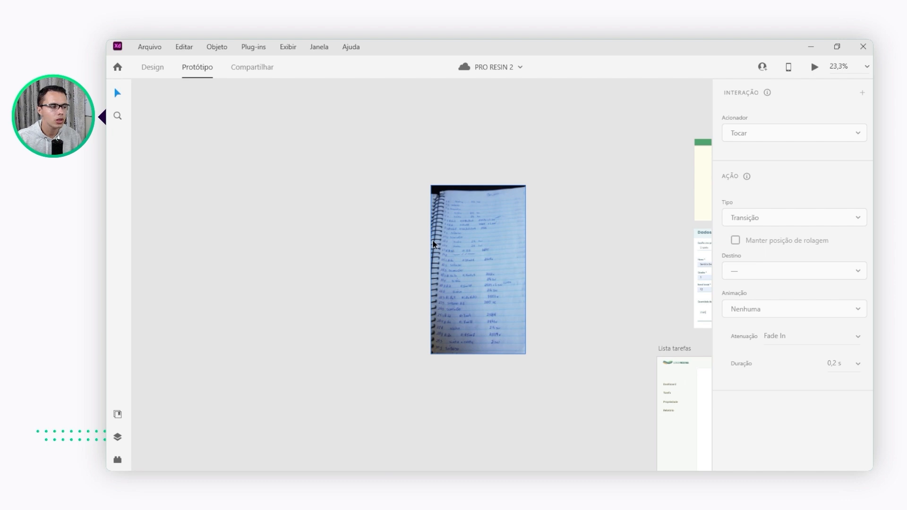
pyautogui.scroll(-4, 438, 253)
pyautogui.scroll(-5, 438, 254)
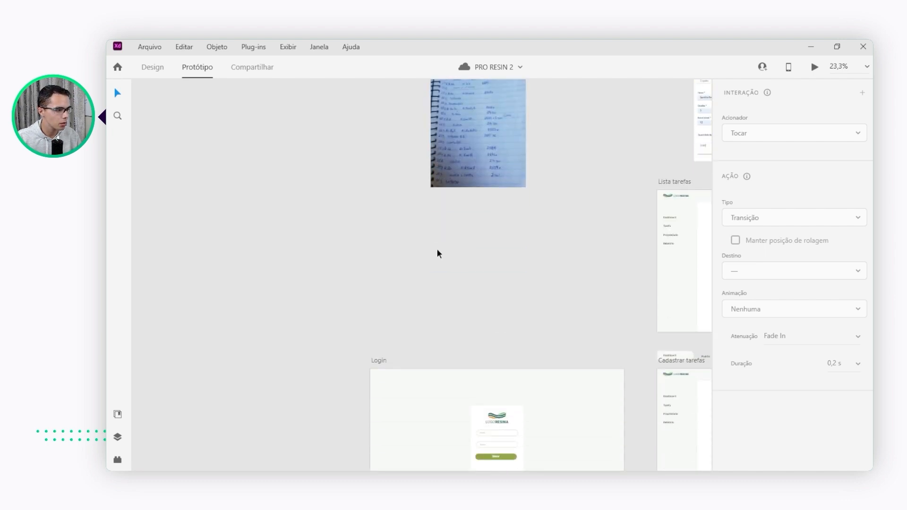
pyautogui.scroll(5, 511, 275)
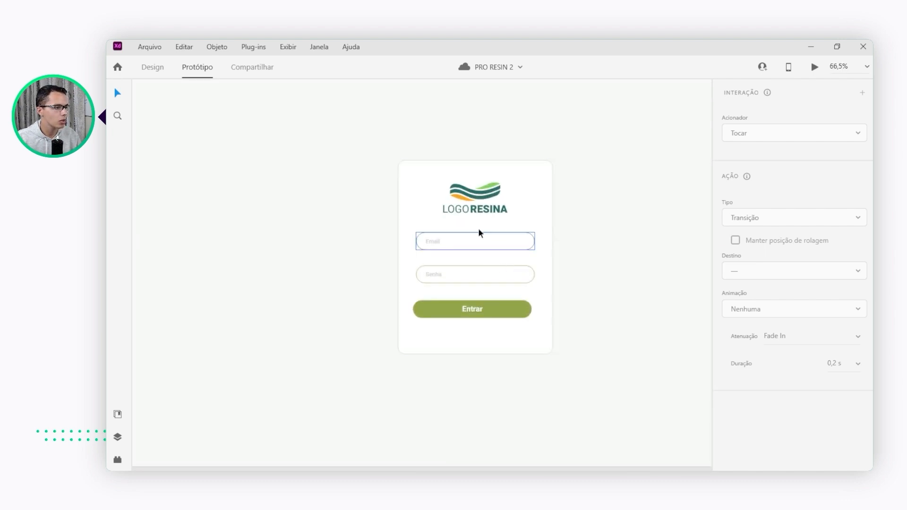
pyautogui.scroll(2, 513, 182)
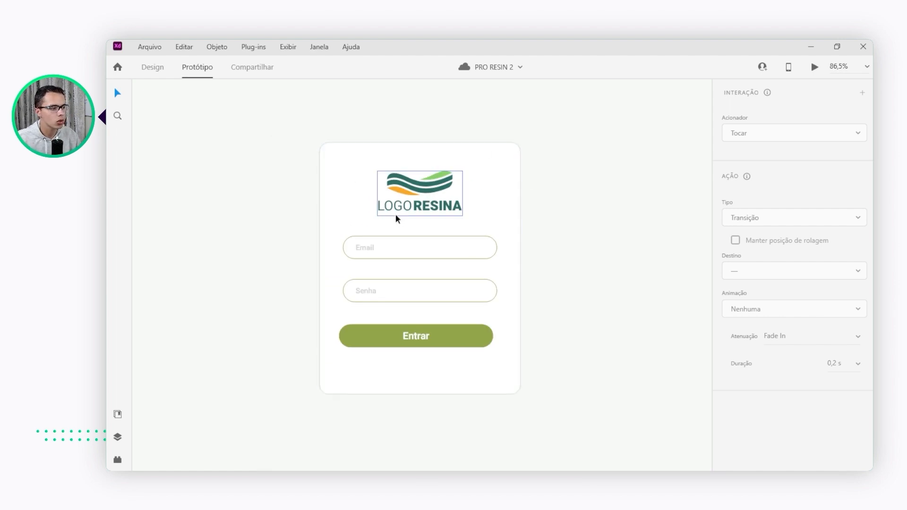
pyautogui.keyDown('ctrl'); pyautogui.scroll(-3, 397, 218); pyautogui.keyUp('ctrl')
pyautogui.keyDown('ctrl'); pyautogui.scroll(5, 371, 233); pyautogui.keyUp('ctrl')
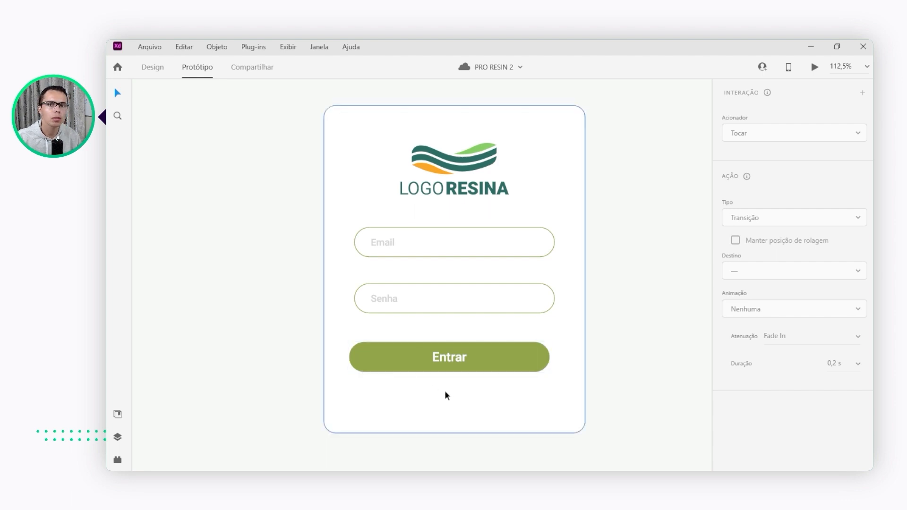
pyautogui.click(431, 372)
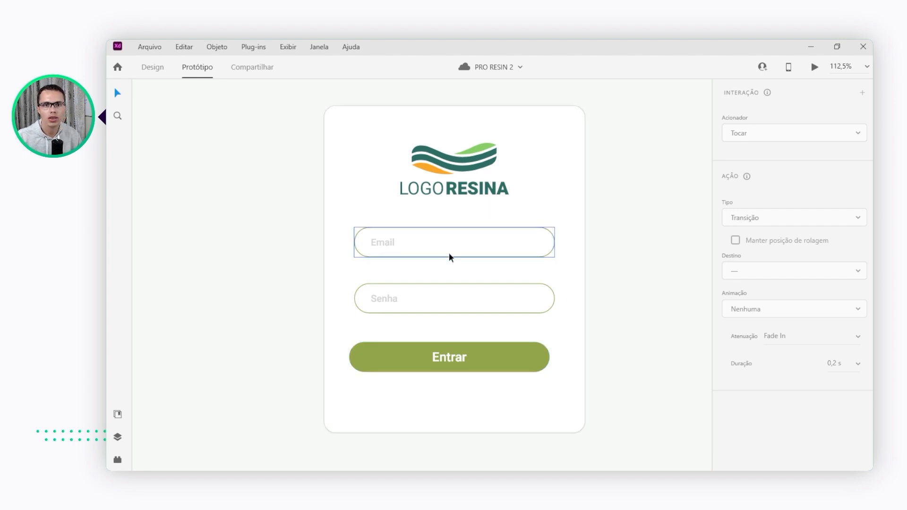
# Examine the "Escolha propriedade" screen and the fields of the "Dados da tarefa" form
pyautogui.scroll(-5, 365, 287)
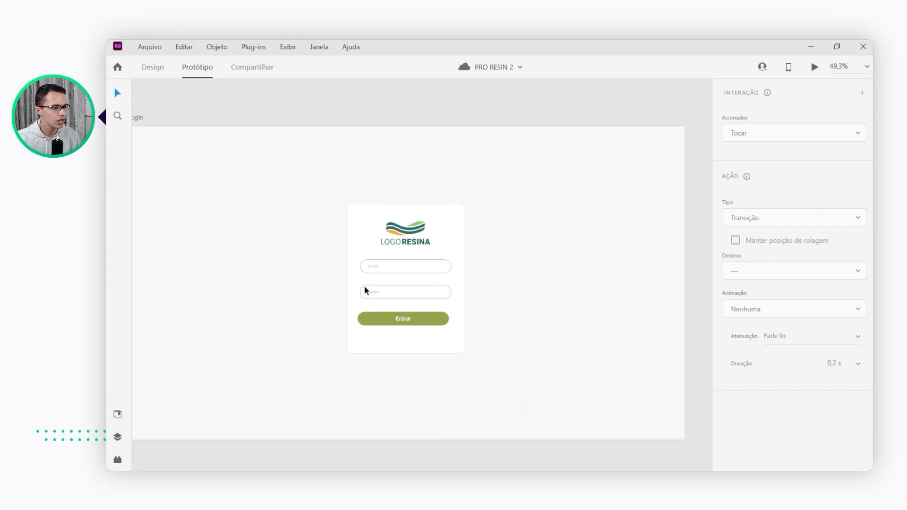
pyautogui.scroll(-2, 364, 286)
pyautogui.moveTo(610, 152)
pyautogui.mouseDown()
pyautogui.moveTo(598, 126)
pyautogui.moveTo(326, 347)
pyautogui.mouseUp()
pyautogui.moveTo(531, 182); pyautogui.dragTo(374, 392)
pyautogui.moveTo(437, 182)
pyautogui.mouseDown()
pyautogui.moveTo(480, 358)
pyautogui.moveTo(488, 361)
pyautogui.mouseUp()
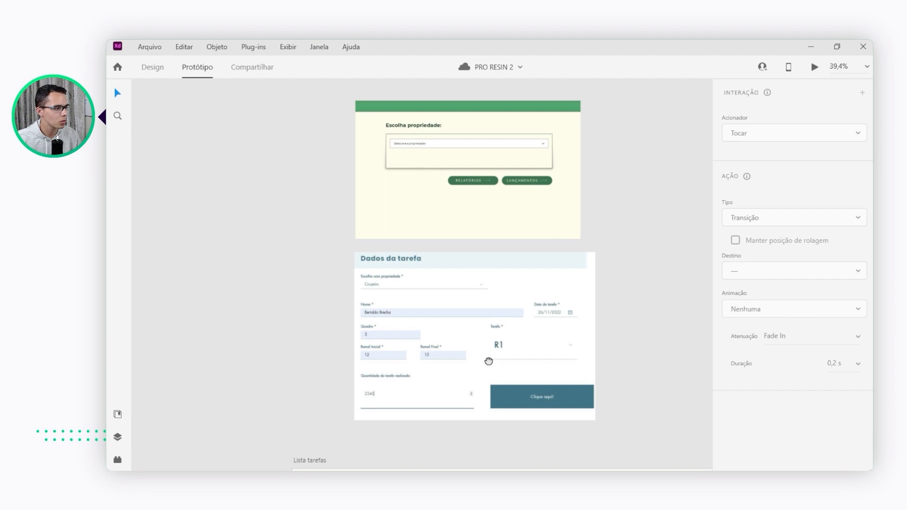
pyautogui.scroll(2, 445, 331)
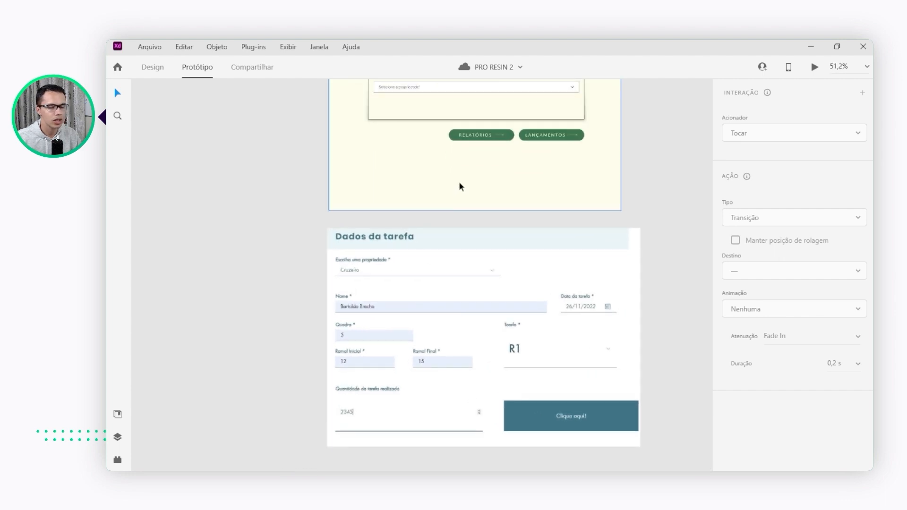
pyautogui.scroll(1, 460, 186)
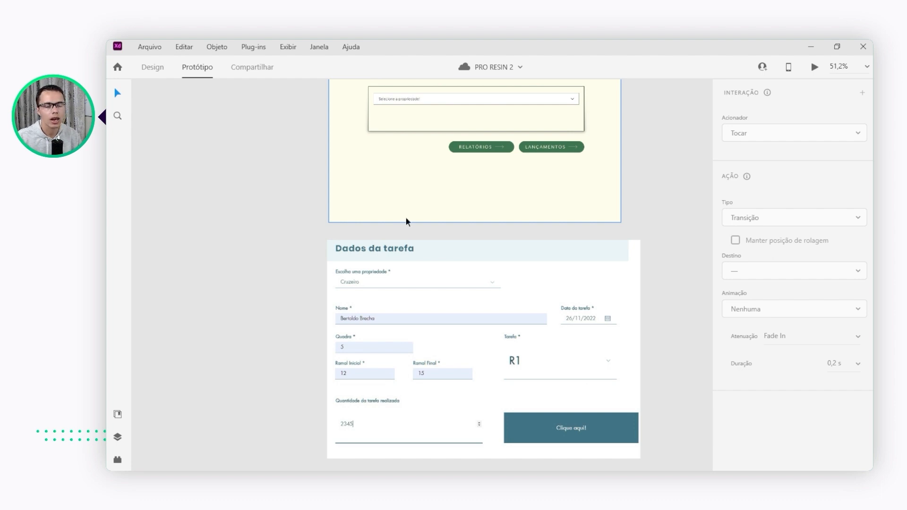
pyautogui.scroll(3, 415, 245)
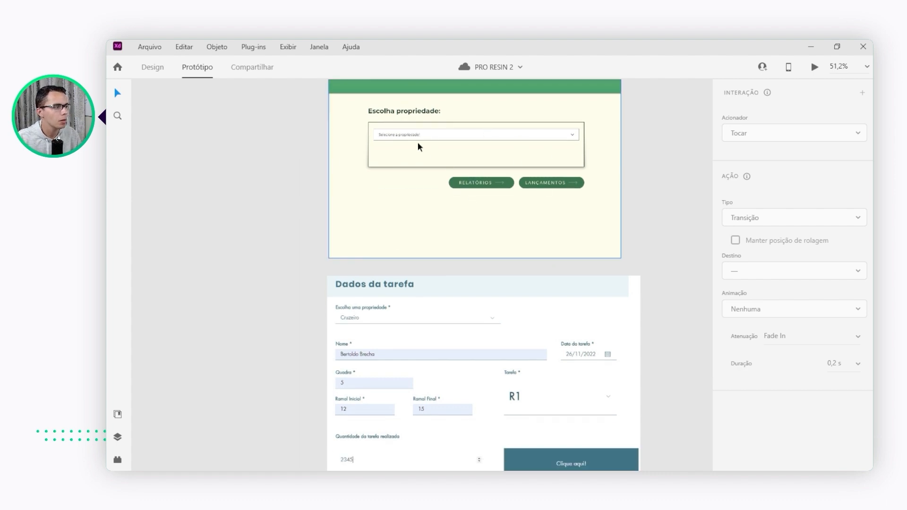
pyautogui.scroll(2, 427, 133)
pyautogui.scroll(-4, 345, 142)
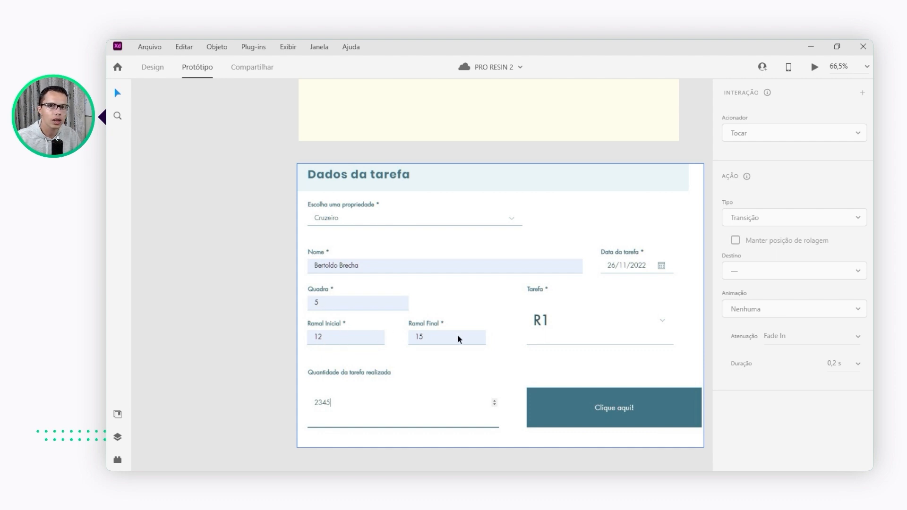
pyautogui.scroll(-1, 455, 334)
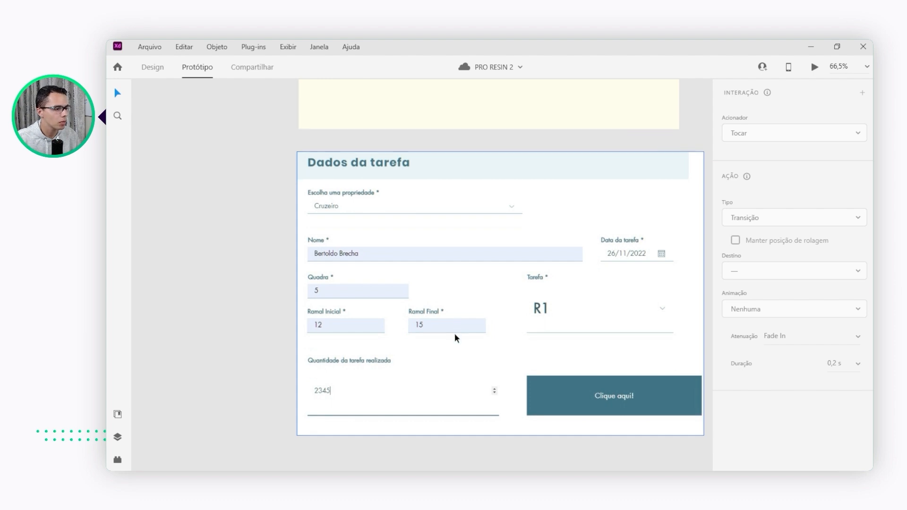
# Examine the remaining fields of the "Dados da tarefa" form and the task table on the "Lista tarefas" artboard
pyautogui.scroll(-2, 338, 378)
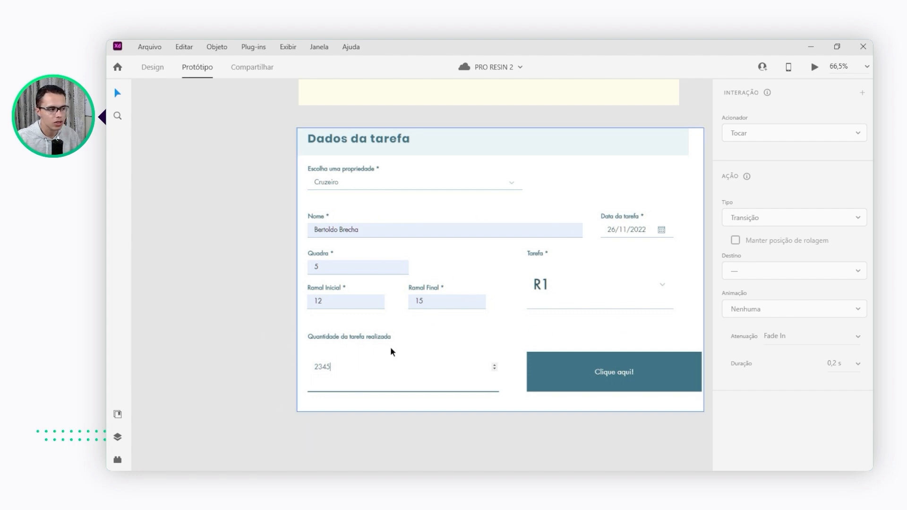
pyautogui.scroll(-2, 376, 249)
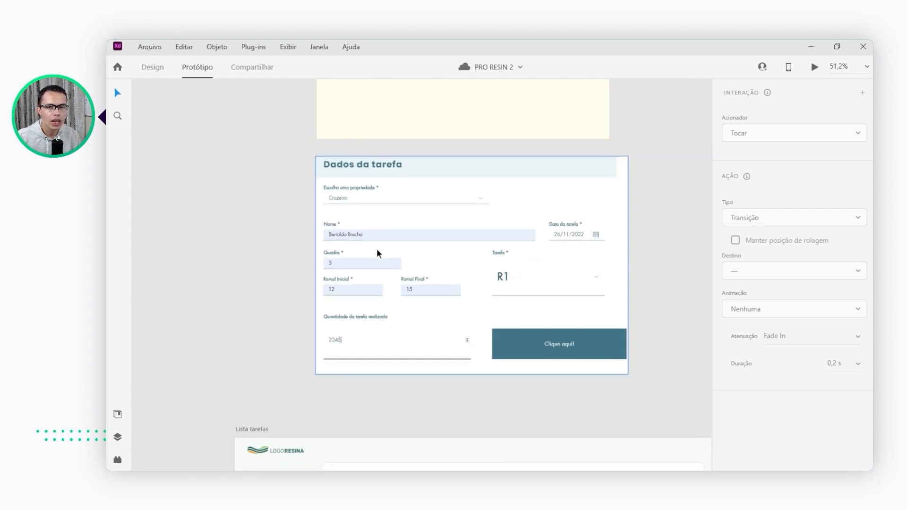
pyautogui.moveTo(445, 413); pyautogui.dragTo(372, 122)
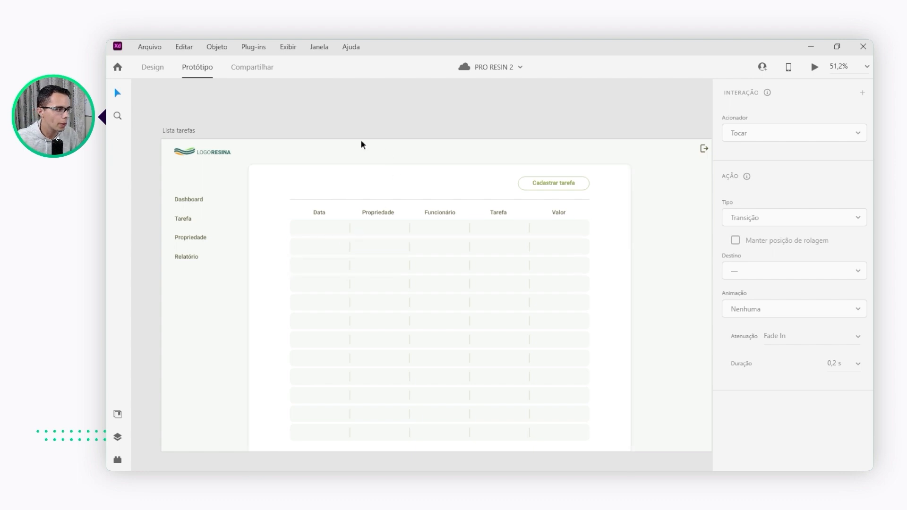
pyautogui.scroll(-1, 288, 226)
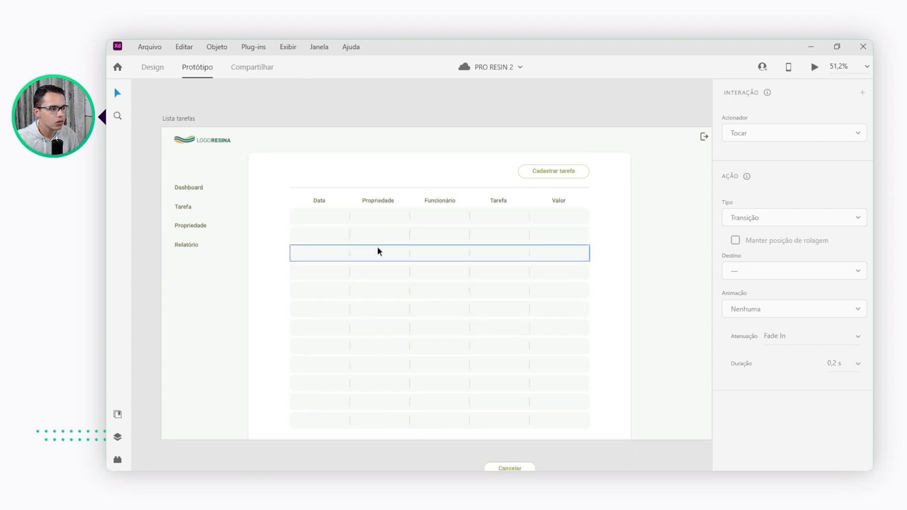
# Compare the fields of the "Cadastrar tarefas" artboard with those of the "Dados da tarefa" reference form
pyautogui.scroll(-10, 410, 257)
pyautogui.scroll(-15, 336, 283)
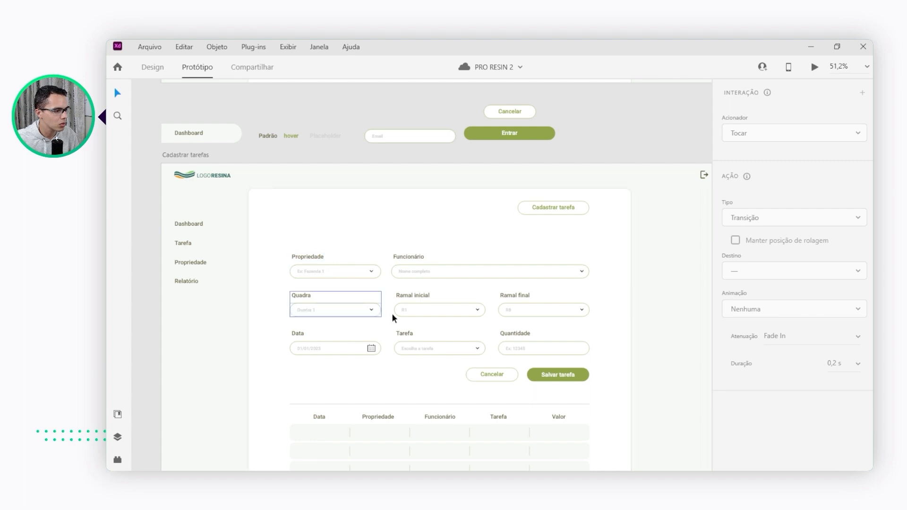
pyautogui.scroll(-1, 395, 313)
pyautogui.scroll(-3, 395, 313)
pyautogui.moveTo(386, 119); pyautogui.dragTo(399, 354)
pyautogui.moveTo(421, 162); pyautogui.dragTo(427, 231)
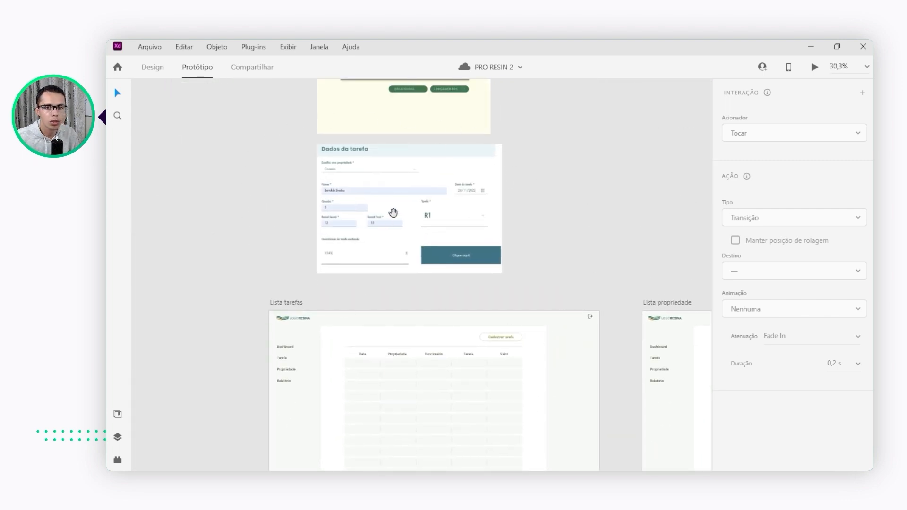
pyautogui.moveTo(438, 414); pyautogui.dragTo(436, 170)
pyautogui.moveTo(460, 304); pyautogui.dragTo(484, 152)
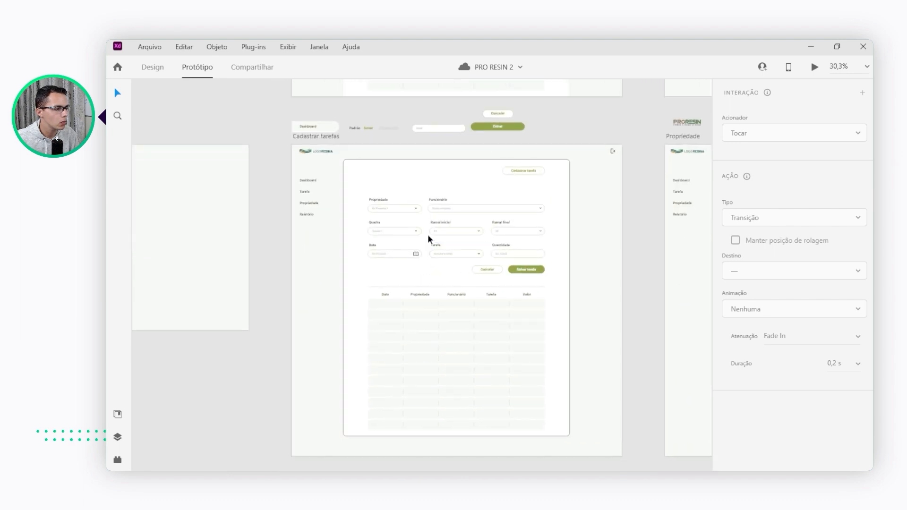
pyautogui.scroll(4, 427, 235)
pyautogui.scroll(2, 427, 234)
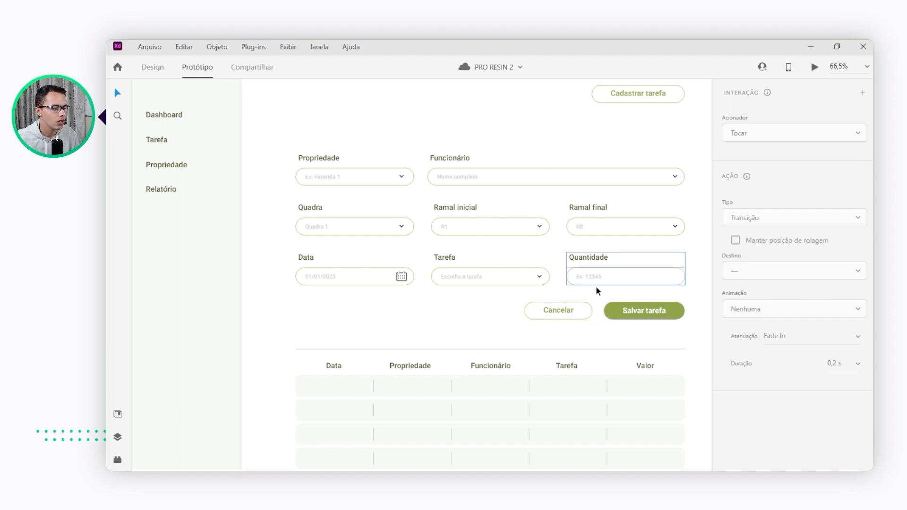
pyautogui.scroll(-5, 554, 282)
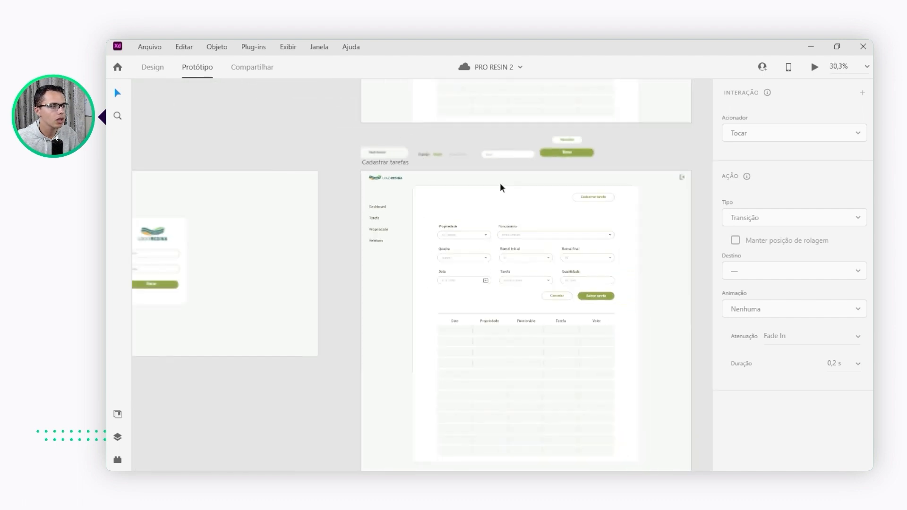
# Examine the row of reusable components above "Cadastrar tarefas": Dashboard item, Padrão, hover and Placeholder texts, Email field, Cancelar and Entrar buttons
pyautogui.scroll(3, 512, 199)
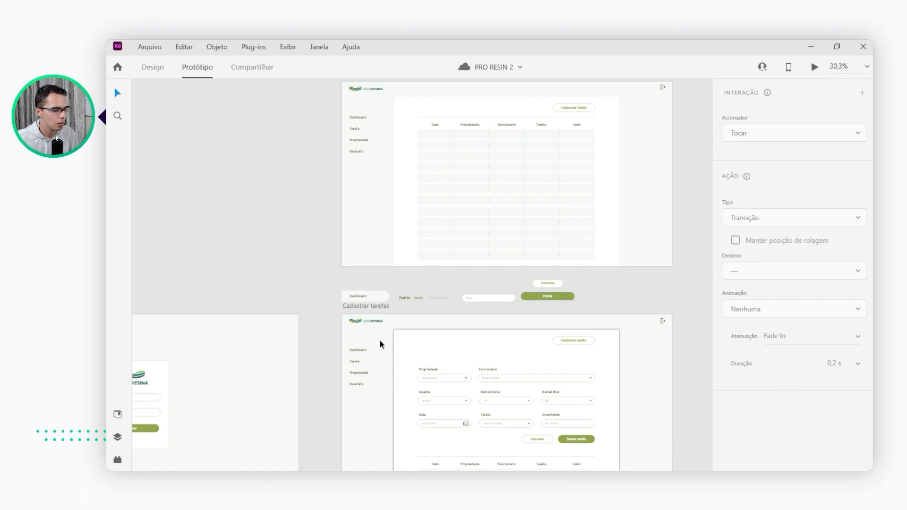
pyautogui.scroll(4, 360, 305)
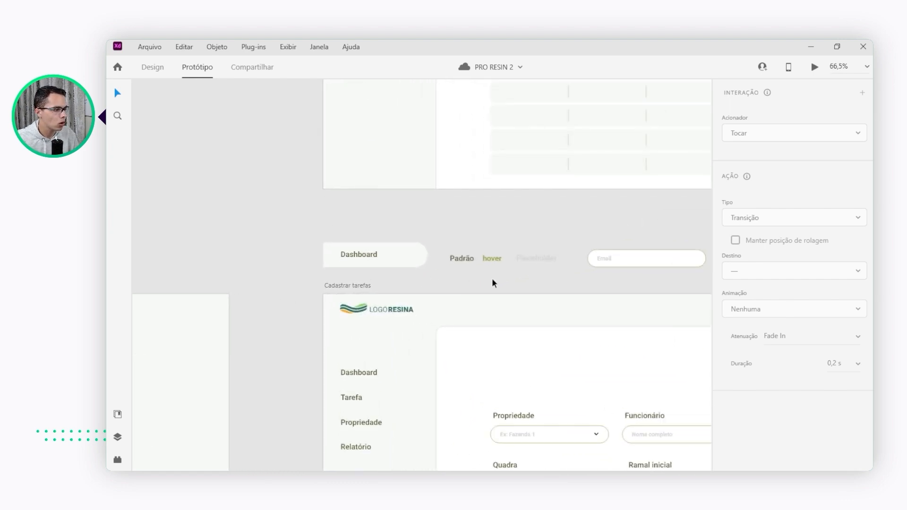
pyautogui.hscroll(3, 477, 281)
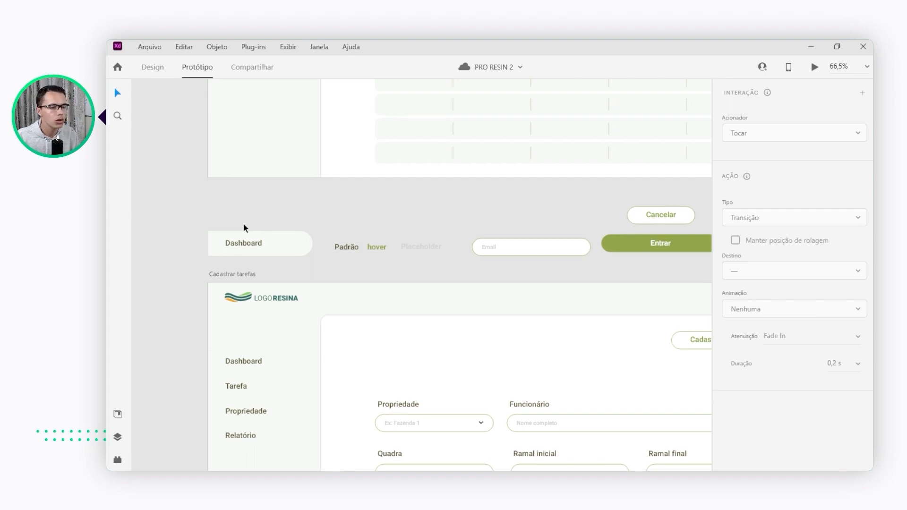
pyautogui.scroll(-5, 244, 228)
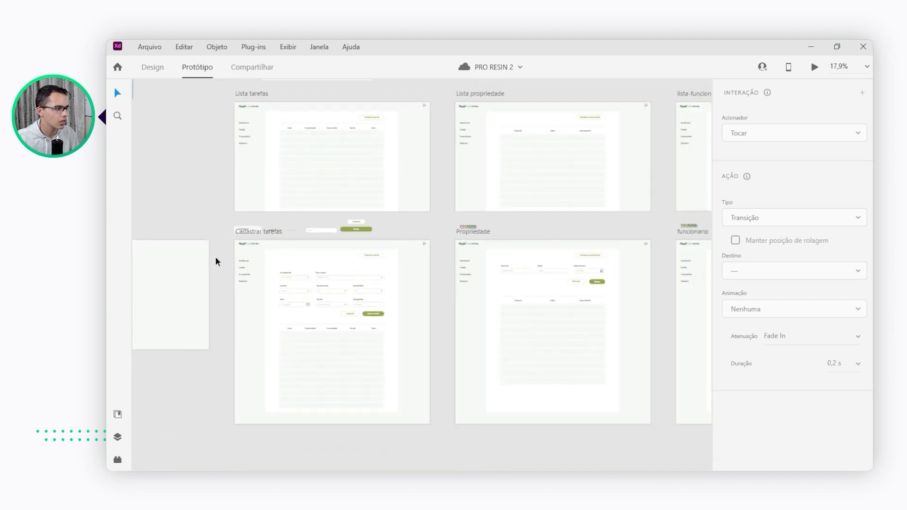
pyautogui.scroll(3, 215, 261)
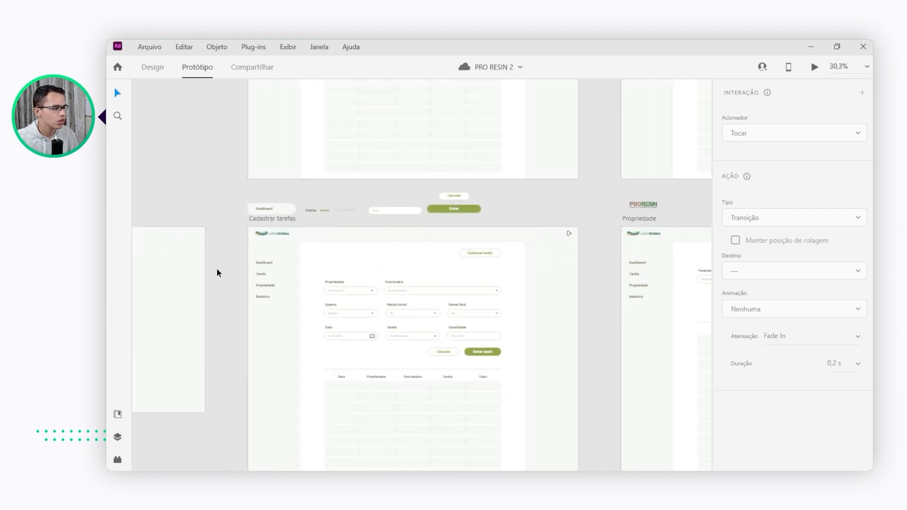
pyautogui.scroll(4, 217, 268)
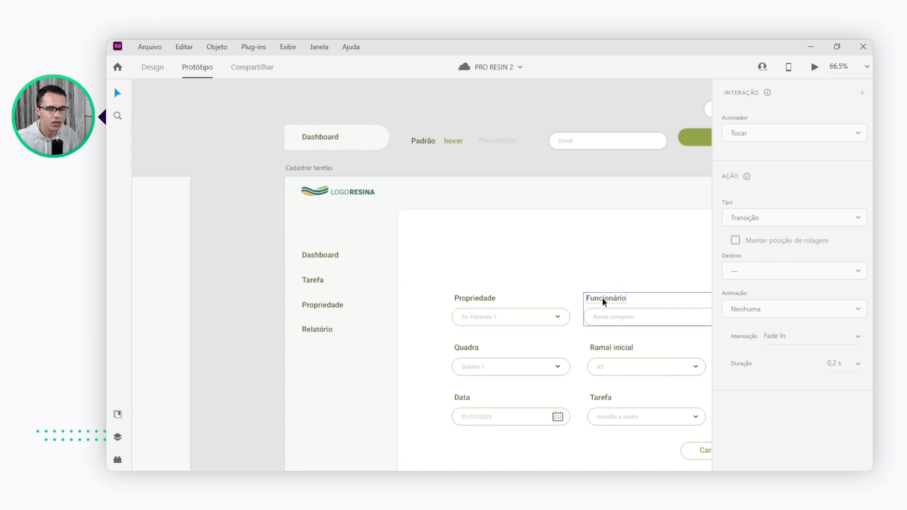
pyautogui.scroll(-2, 441, 243)
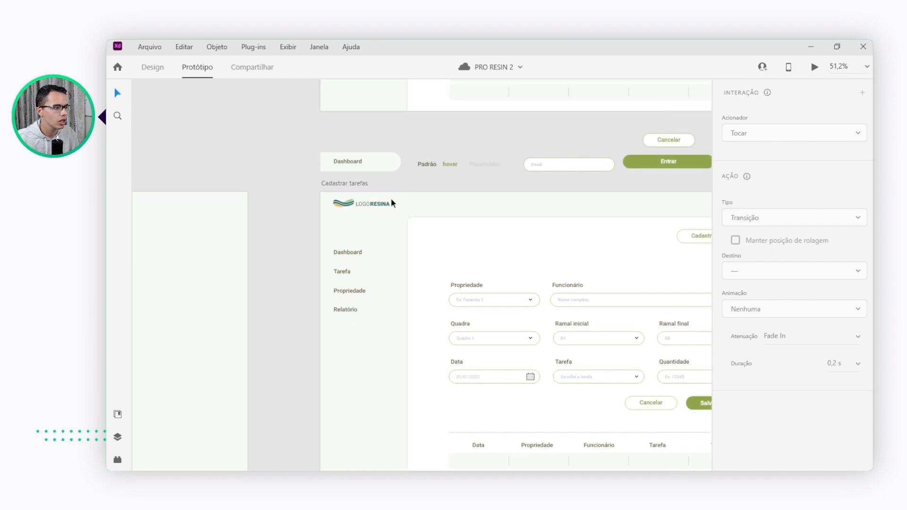
# Select the Padrão text component above the "Cadastrar tarefas" artboard and switch from prototyping to design mode
pyautogui.scroll(3, 429, 160)
pyautogui.click(421, 171)
pyautogui.hscroll(3, 444, 192)
pyautogui.scroll(-1, 444, 192)
pyautogui.click(149, 75)
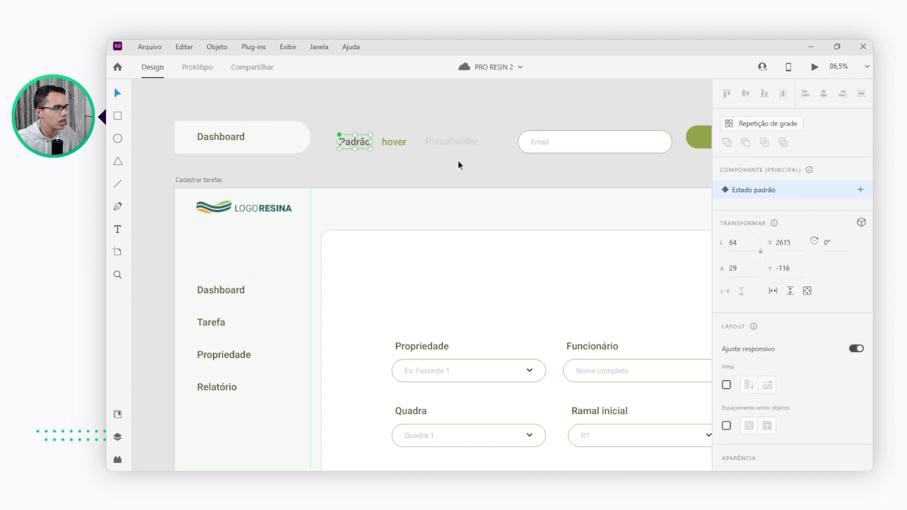
# Examine the menu items and field labels on the "Cadastrar tarefas" artboard alongside the Padrão text component
pyautogui.scroll(-1, 369, 222)
pyautogui.scroll(-3, 383, 227)
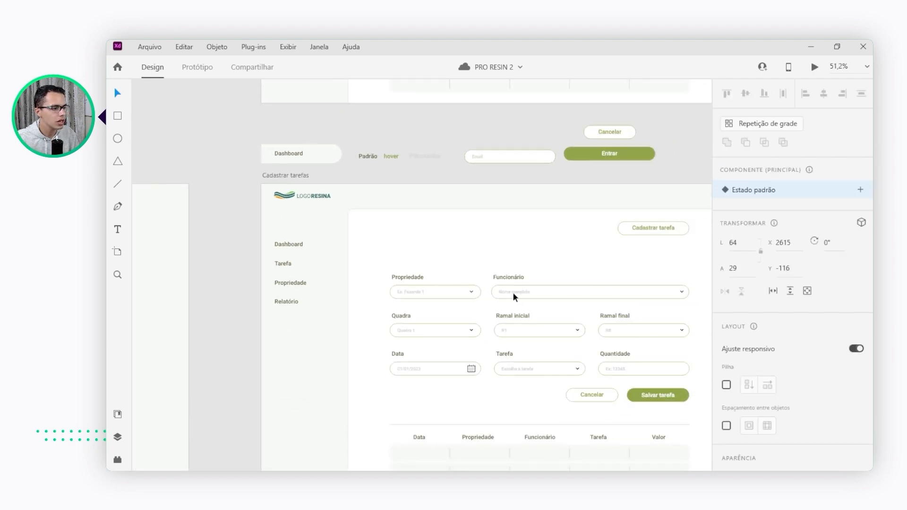
pyautogui.scroll(3, 657, 323)
pyautogui.scroll(1, 613, 318)
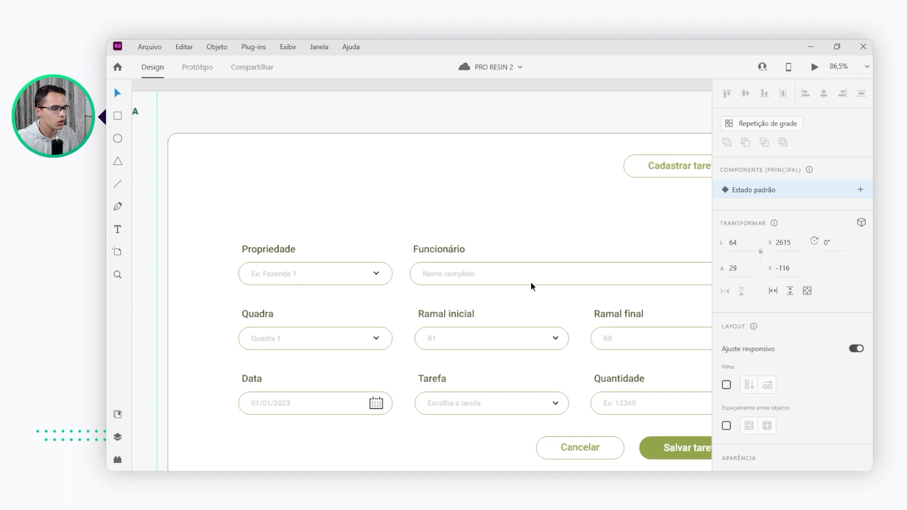
pyautogui.scroll(-1, 478, 234)
pyautogui.scroll(-1, 477, 236)
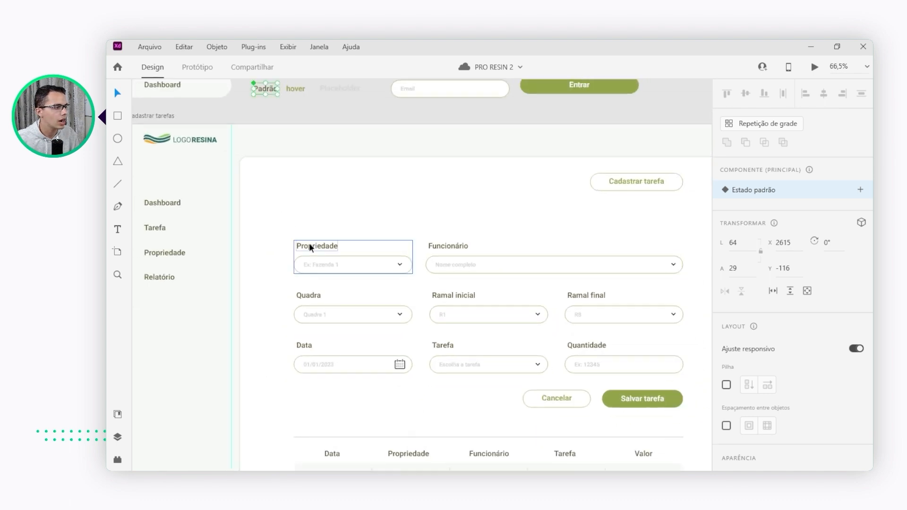
pyautogui.moveTo(289, 179); pyautogui.dragTo(373, 208)
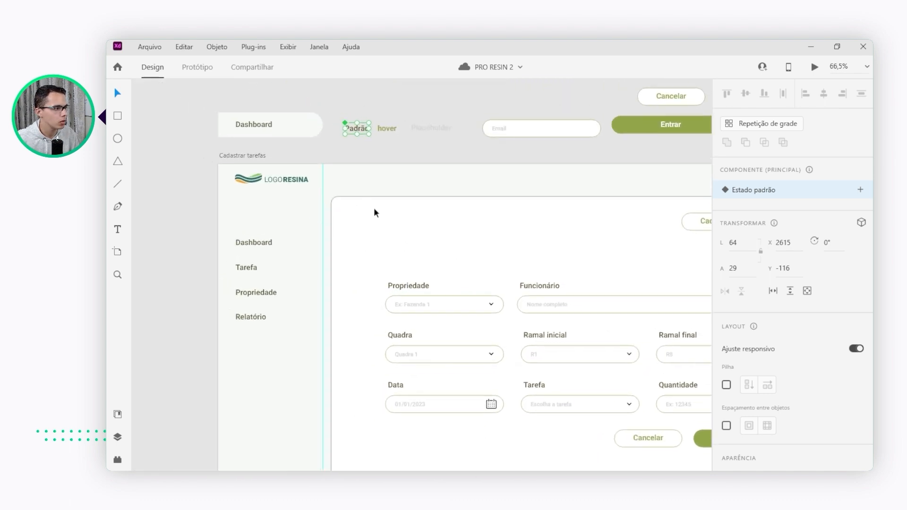
pyautogui.scroll(1, 328, 122)
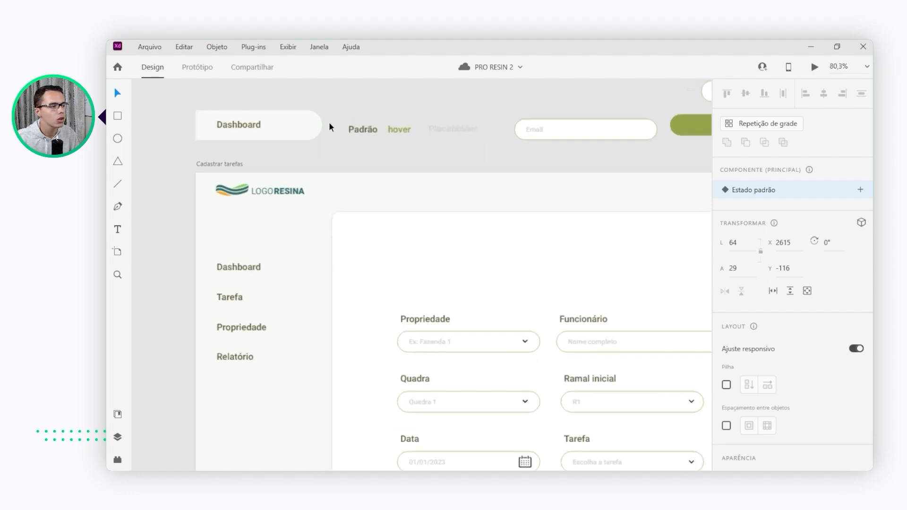
pyautogui.scroll(-1, 362, 126)
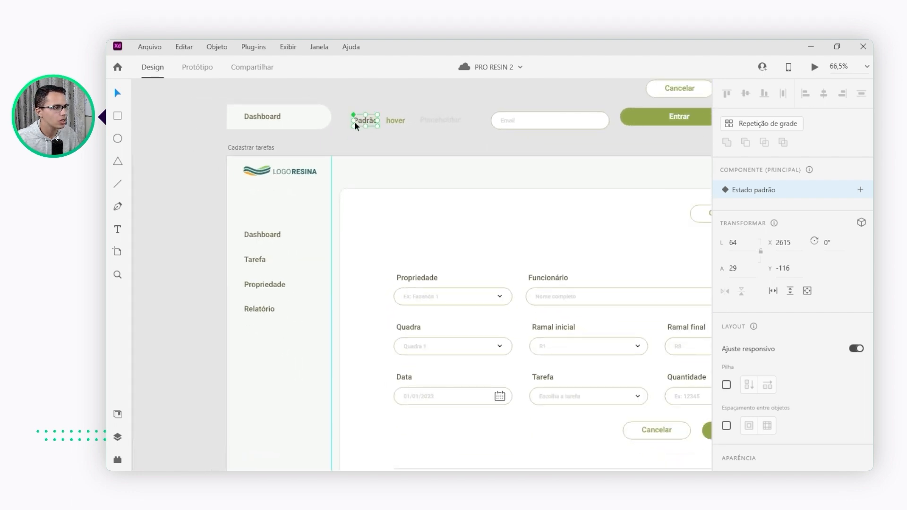
# Set the font size of the main Padrão text component to 30
pyautogui.doubleClick(359, 120)
pyautogui.doubleClick(360, 120)
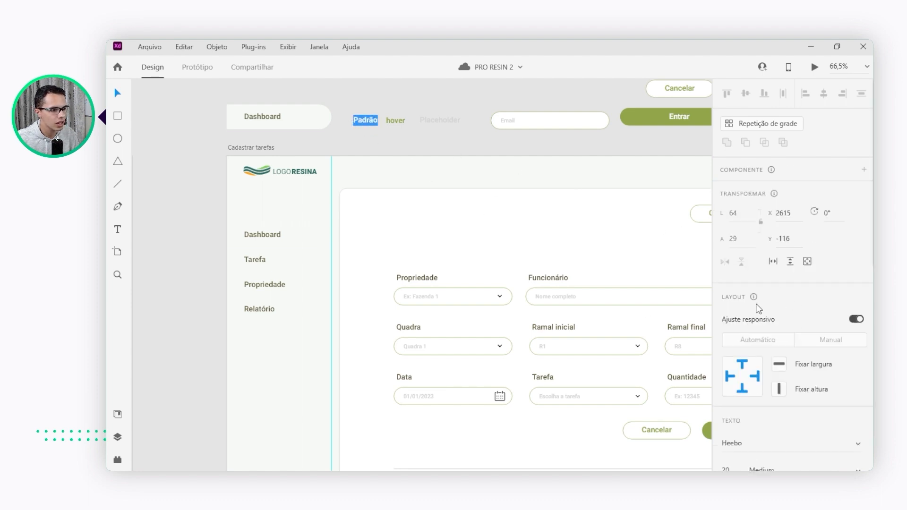
pyautogui.scroll(-6, 736, 188)
pyautogui.click(730, 173)
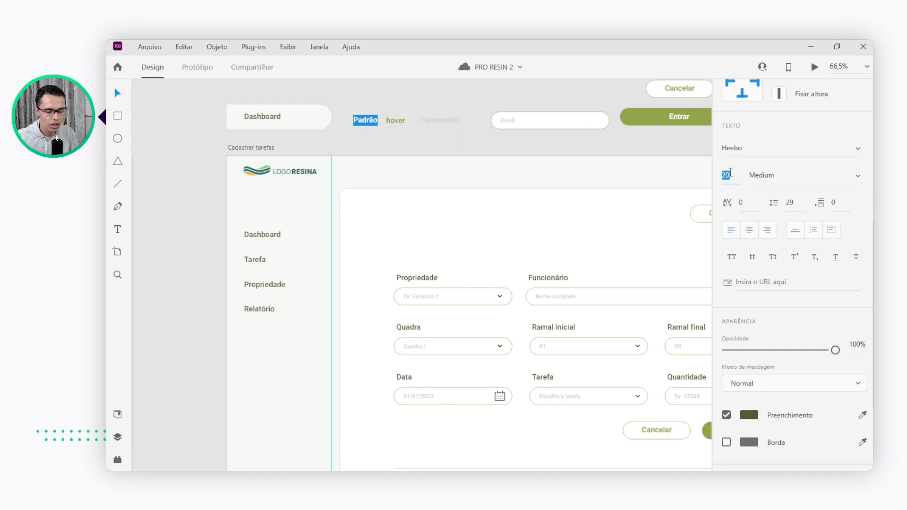
pyautogui.write('30')
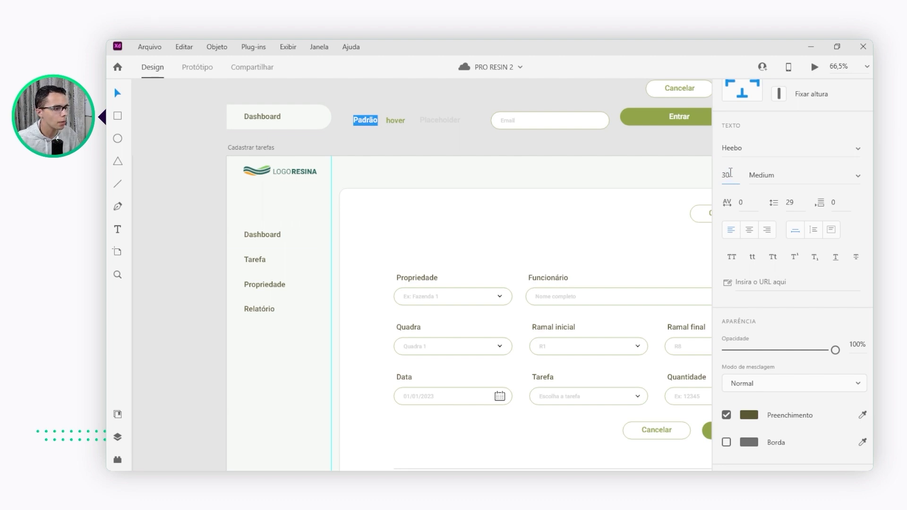
pyautogui.press('Return')
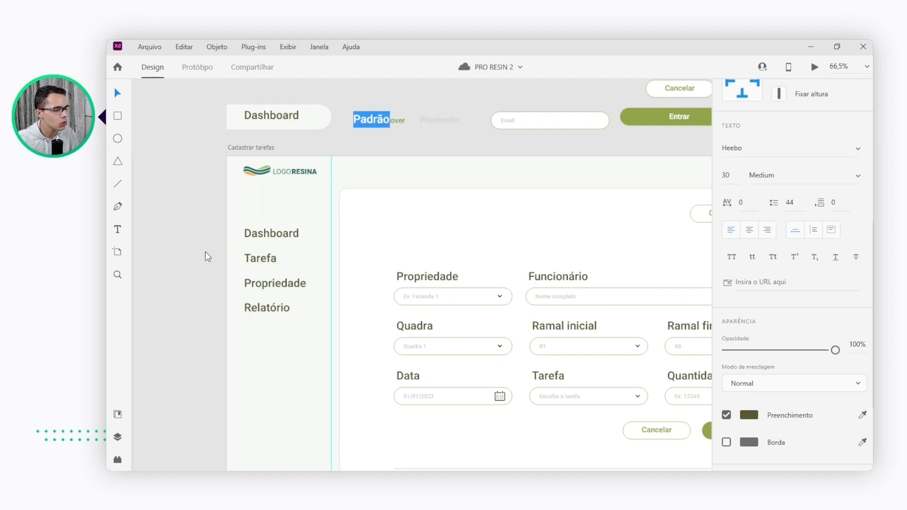
# Inspect the labels across the "Cadastrar tarefas" artboard and undo the Padrão font size change
pyautogui.click(377, 120)
pyautogui.scroll(-3, 378, 176)
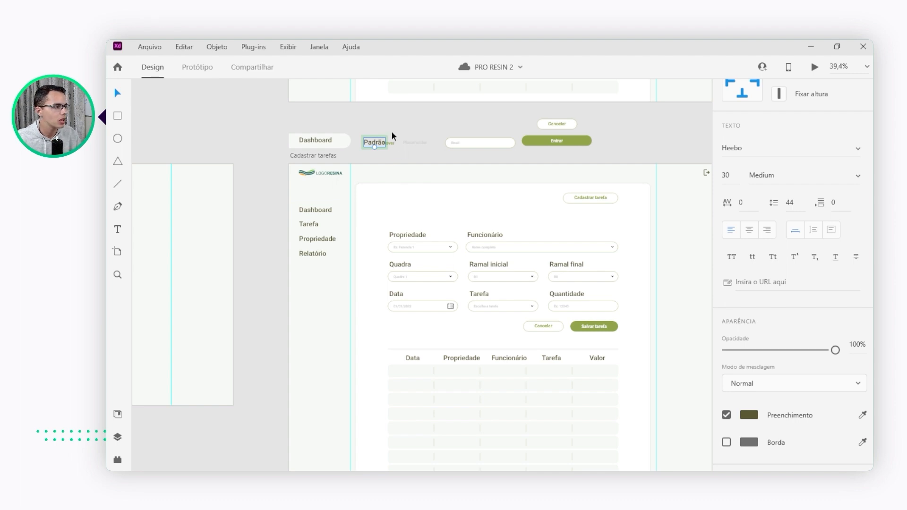
pyautogui.scroll(3, 390, 131)
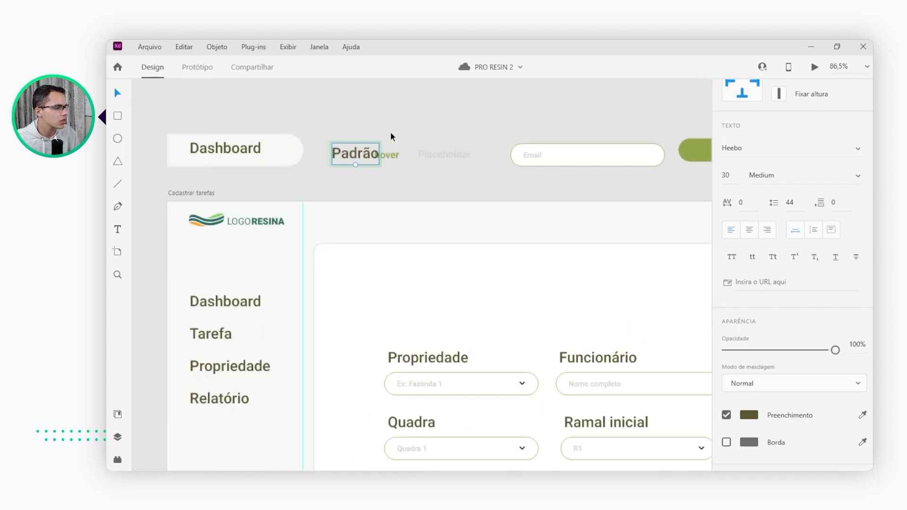
pyautogui.hotkey('ctrl', 'z')
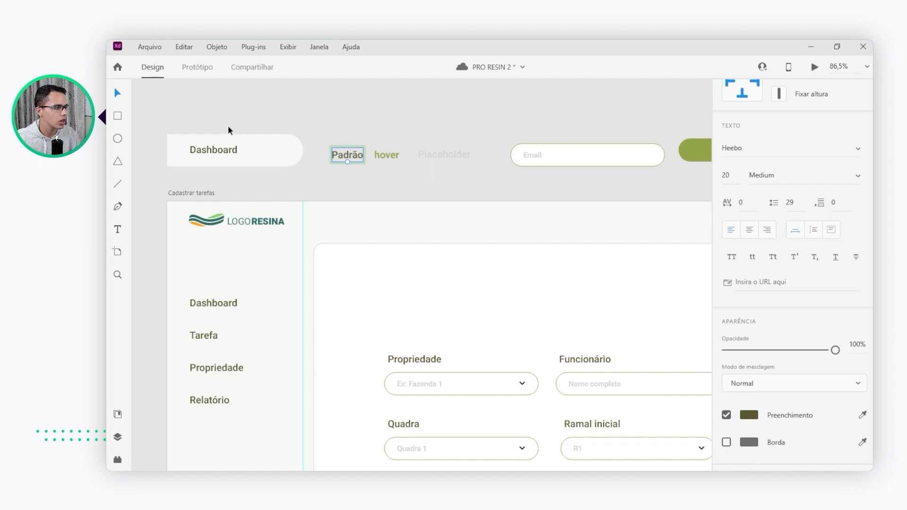
# Examine the placeholder texts in the "Cadastrar tarefas" fields and select the Placeholder text component above the artboard
pyautogui.scroll(-1, 251, 124)
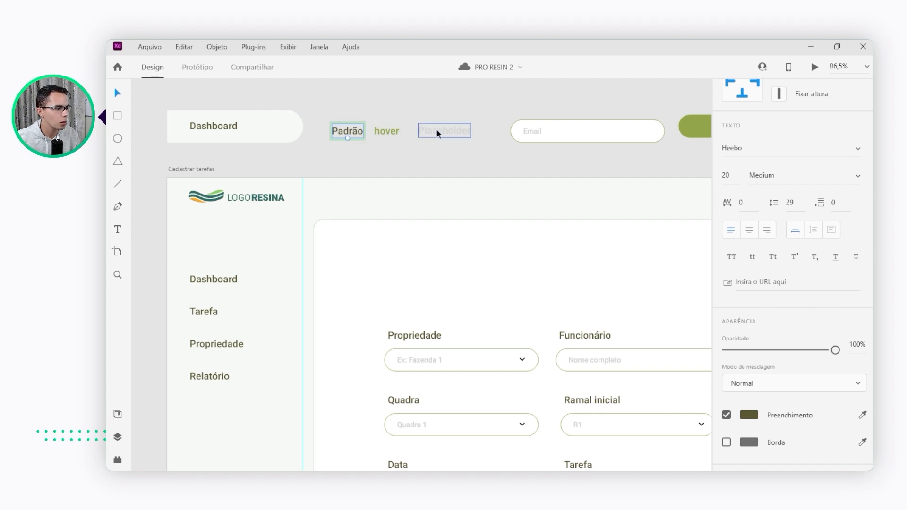
pyautogui.scroll(-2, 436, 128)
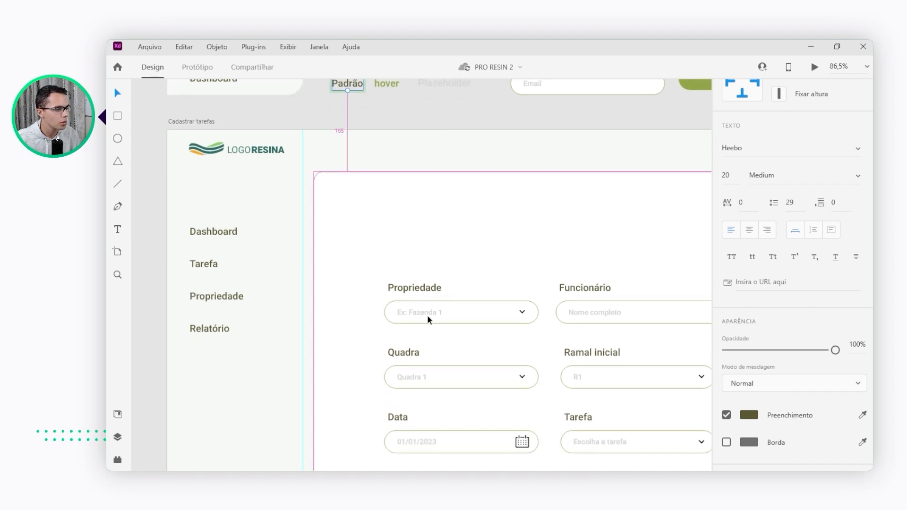
pyautogui.scroll(2, 424, 313)
pyautogui.click(414, 229)
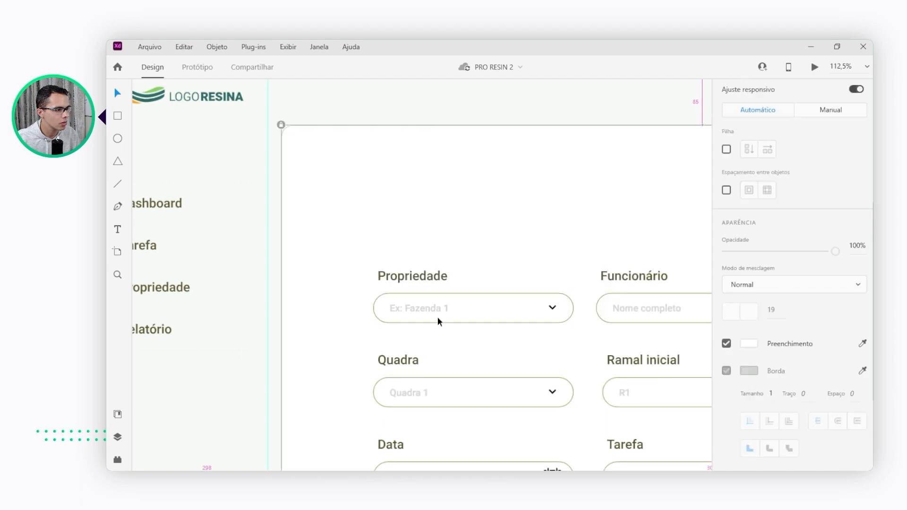
pyautogui.click(407, 297)
pyautogui.scroll(-2, 424, 303)
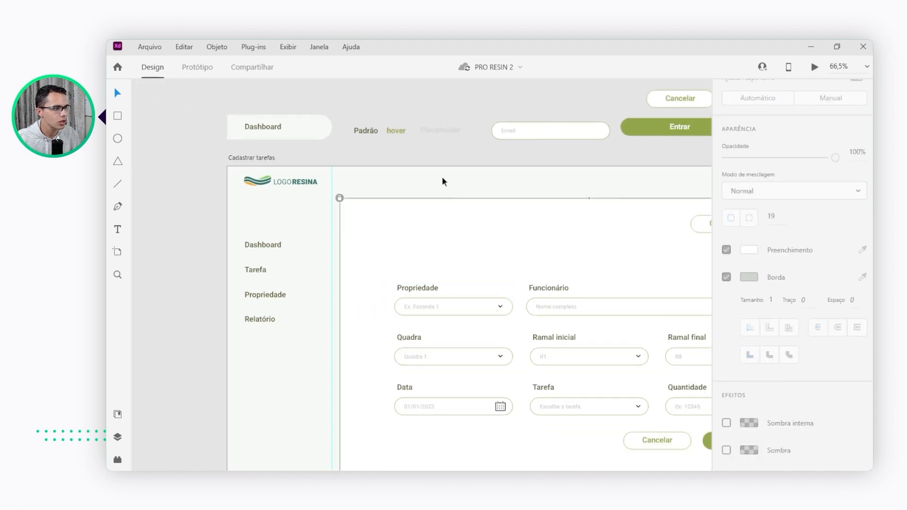
pyautogui.click(436, 129)
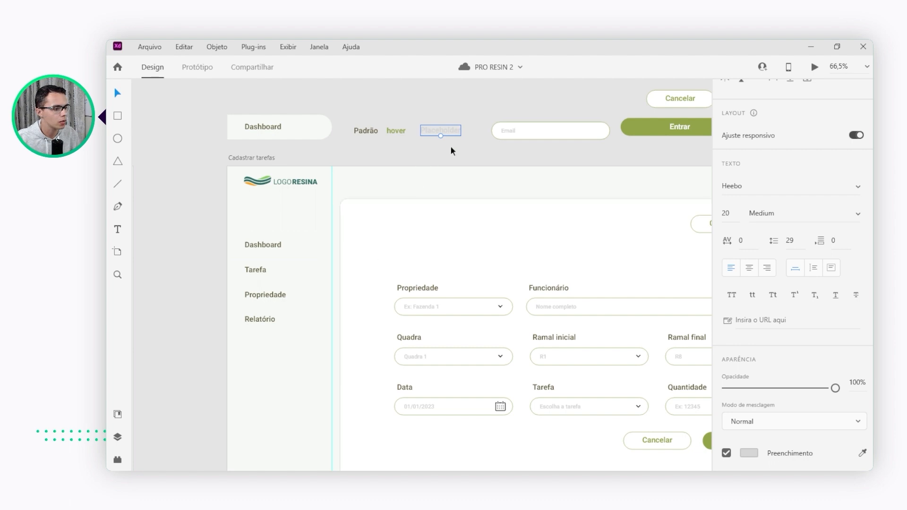
# Move the Email placeholder text toward the centre of the main input-field component above the "Cadastrar tarefas" artboard
pyautogui.scroll(-5, 452, 120)
pyautogui.scroll(5, 486, 124)
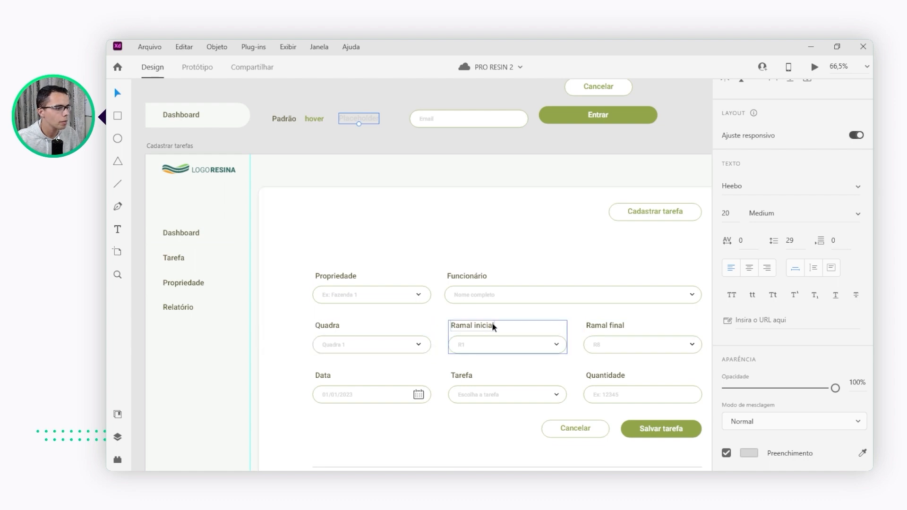
pyautogui.click(422, 118)
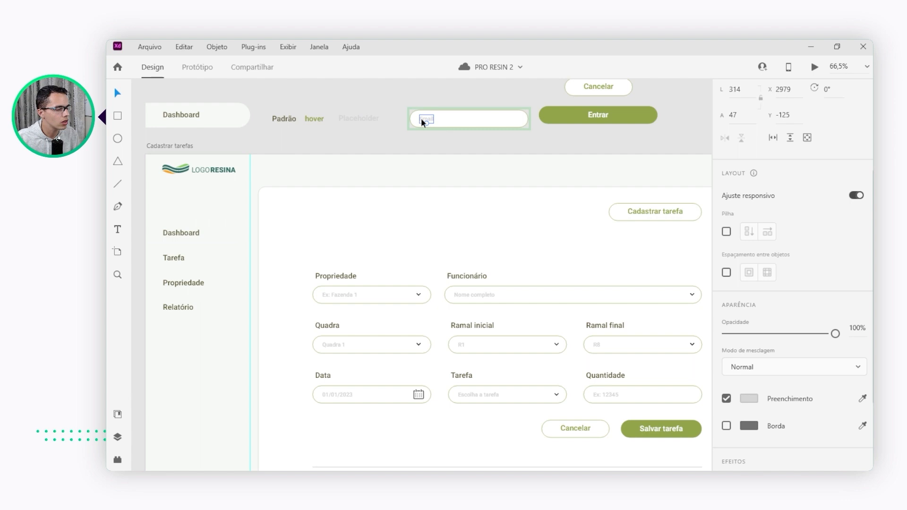
pyautogui.doubleClick(421, 118)
pyautogui.moveTo(421, 118); pyautogui.dragTo(438, 118)
pyautogui.scroll(2, 434, 175)
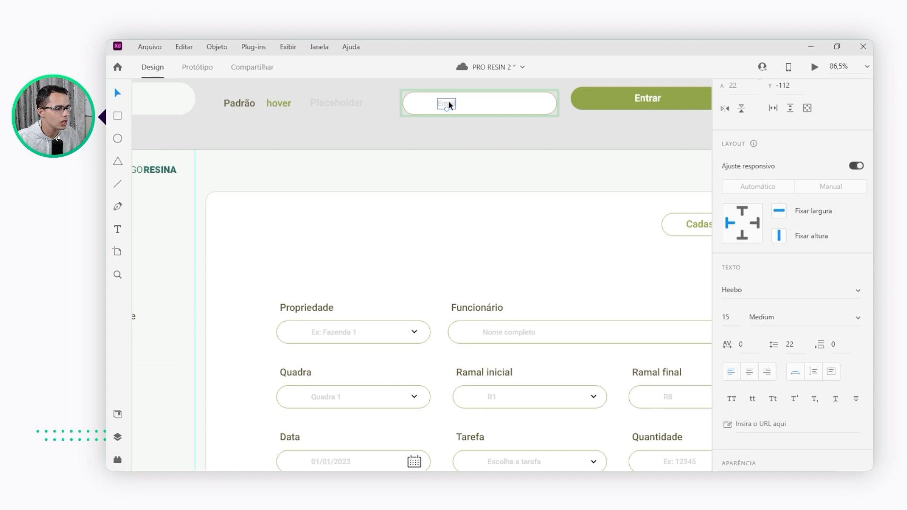
# Move the Email placeholder text back to the start of the main input-field component and deselect it
pyautogui.moveTo(446, 100); pyautogui.dragTo(416, 113)
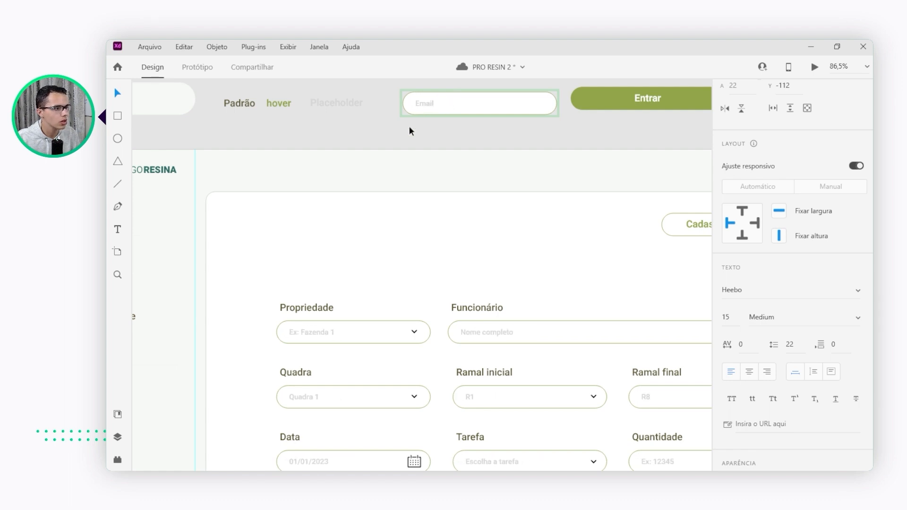
pyautogui.scroll(-1, 335, 156)
pyautogui.scroll(-5, 335, 161)
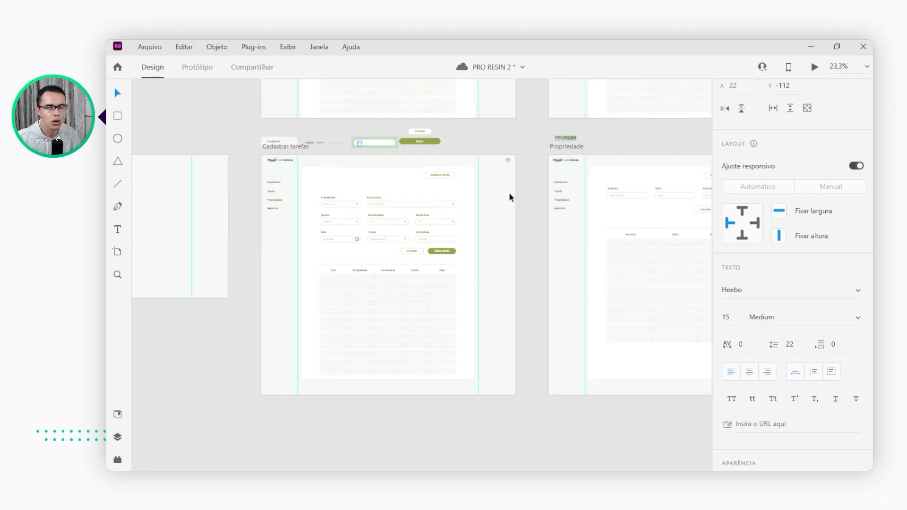
pyautogui.click(540, 199)
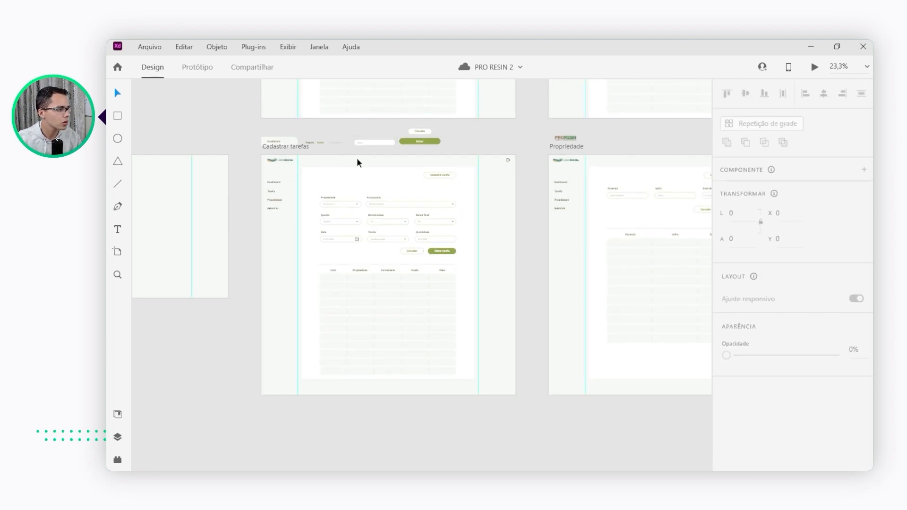
# Examine the Cancelar and Entrar button components and compare them with the buttons on the task, "Propriedade" and "funcionario" artboards
pyautogui.scroll(5, 422, 130)
pyautogui.scroll(2, 428, 138)
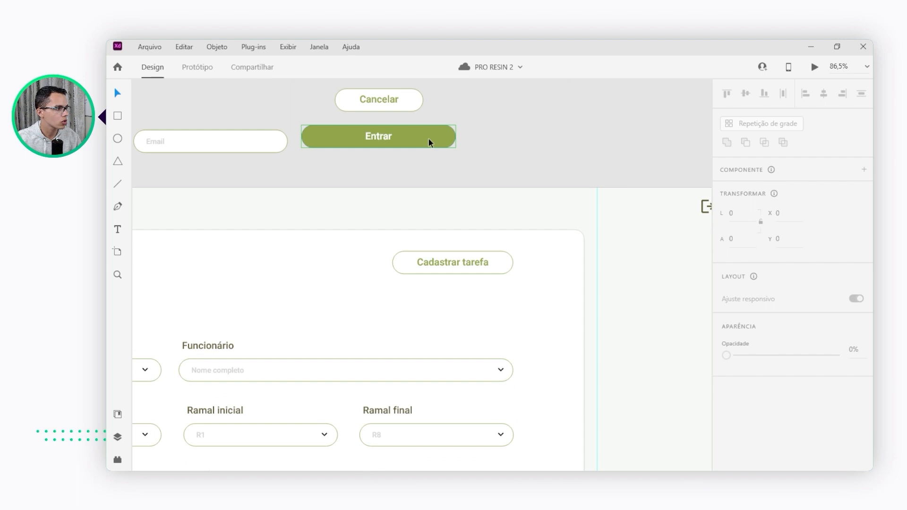
pyautogui.scroll(-3, 418, 133)
pyautogui.scroll(5, 399, 113)
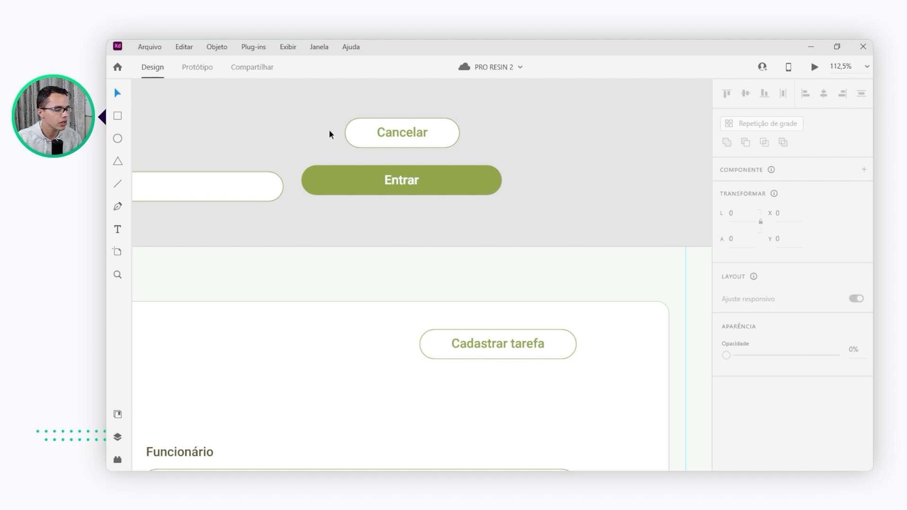
pyautogui.scroll(-4, 497, 157)
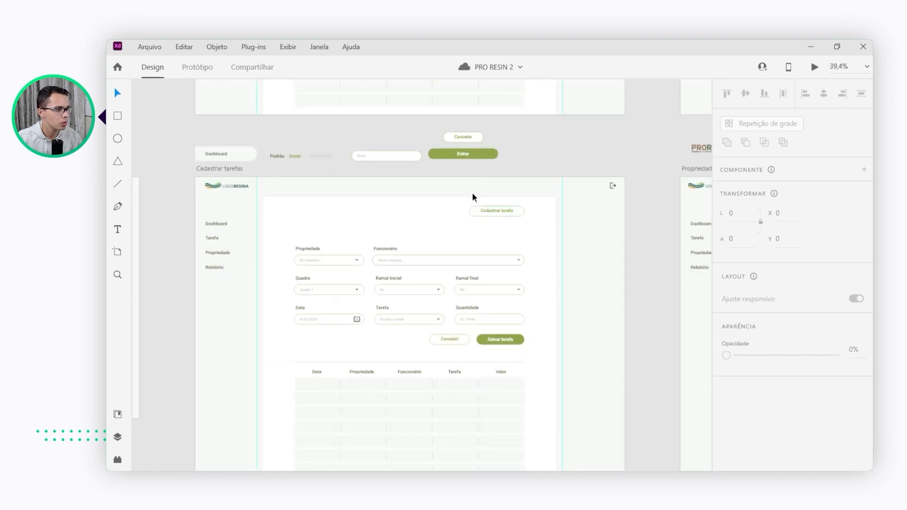
pyautogui.scroll(3, 504, 209)
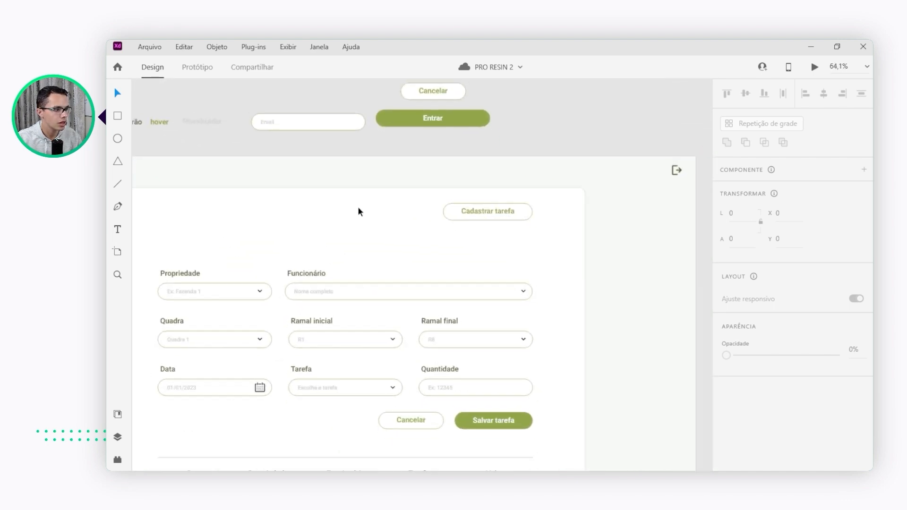
pyautogui.scroll(-4, 357, 209)
pyautogui.scroll(3, 567, 207)
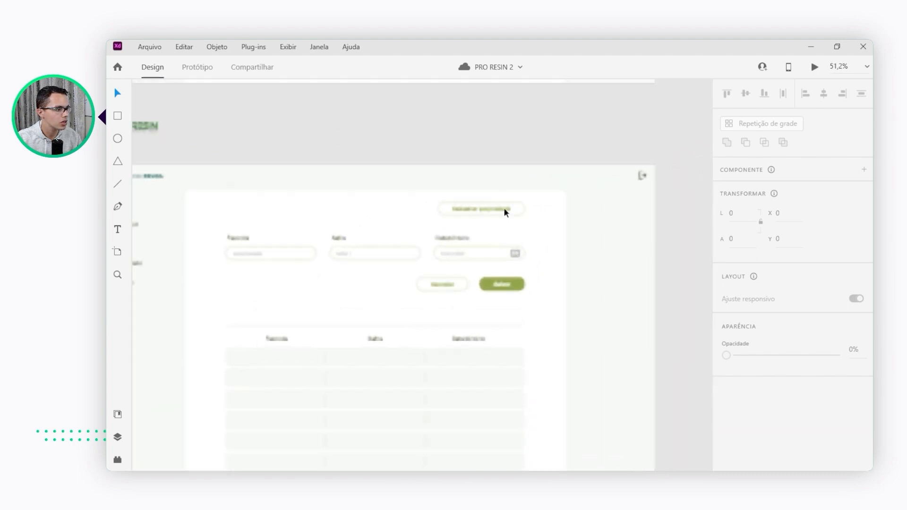
pyautogui.scroll(-4, 489, 209)
pyautogui.scroll(2, 615, 199)
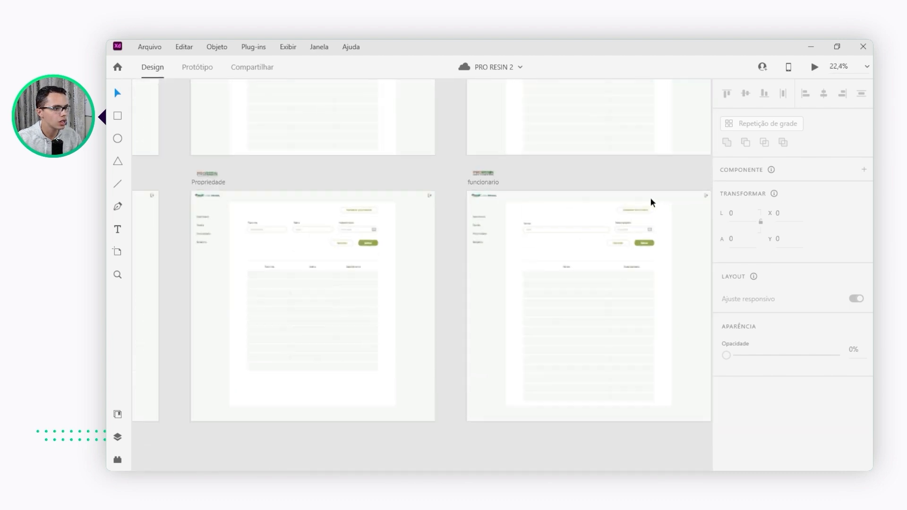
pyautogui.scroll(3, 653, 201)
pyautogui.scroll(-5, 615, 208)
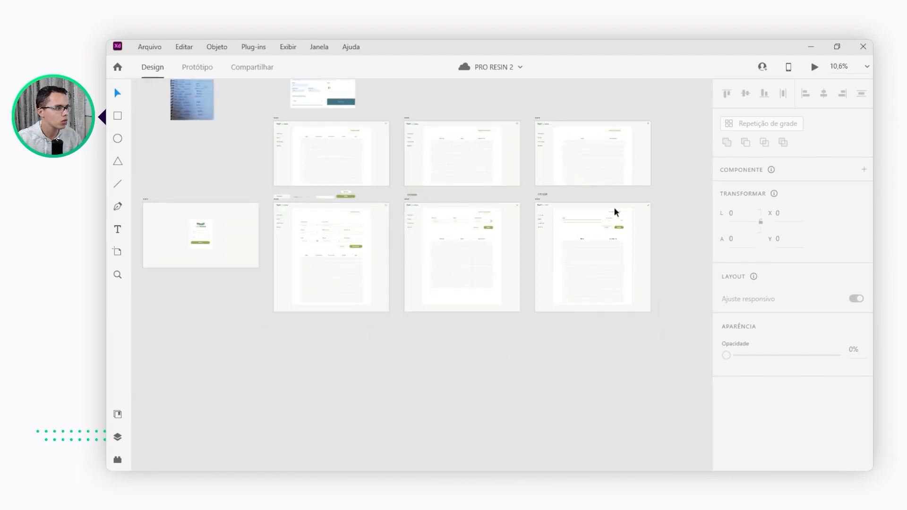
pyautogui.scroll(5, 430, 197)
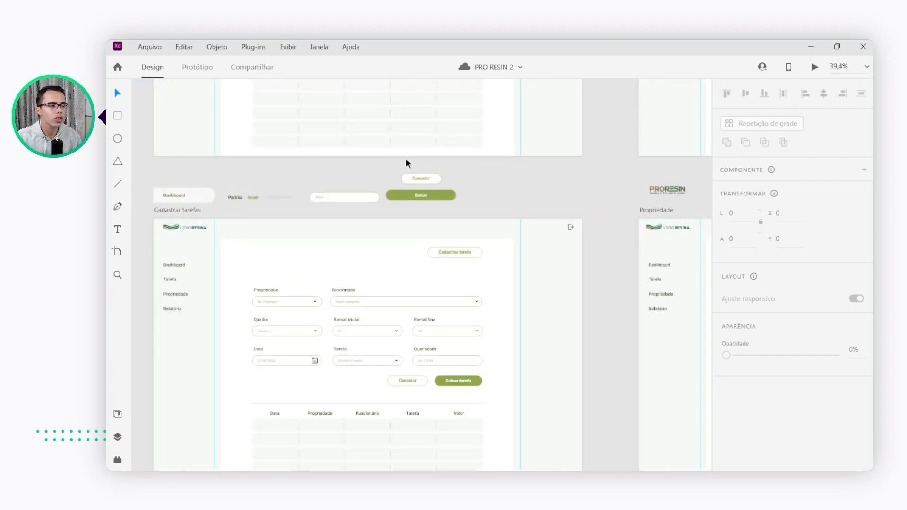
# Change the fill of the label text in the main Cancelar button component to dark blue
pyautogui.scroll(2, 405, 161)
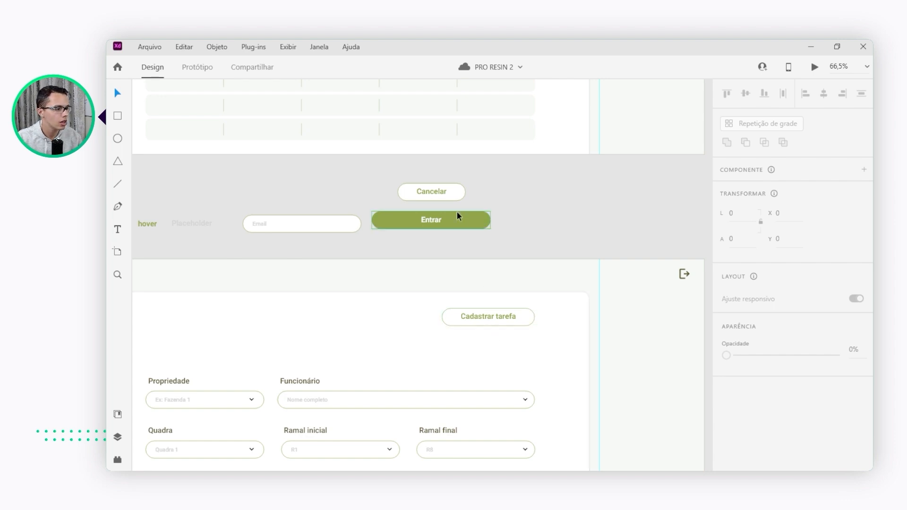
pyautogui.click(430, 192)
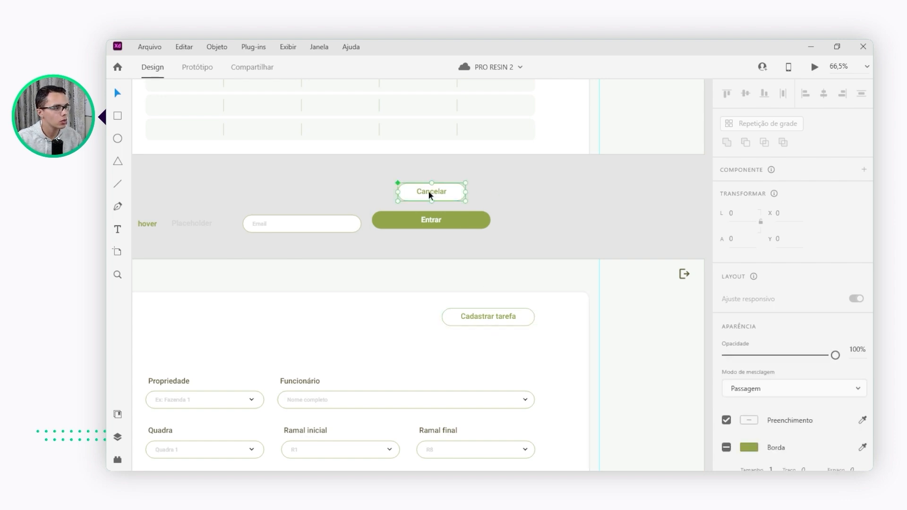
pyautogui.doubleClick(428, 191)
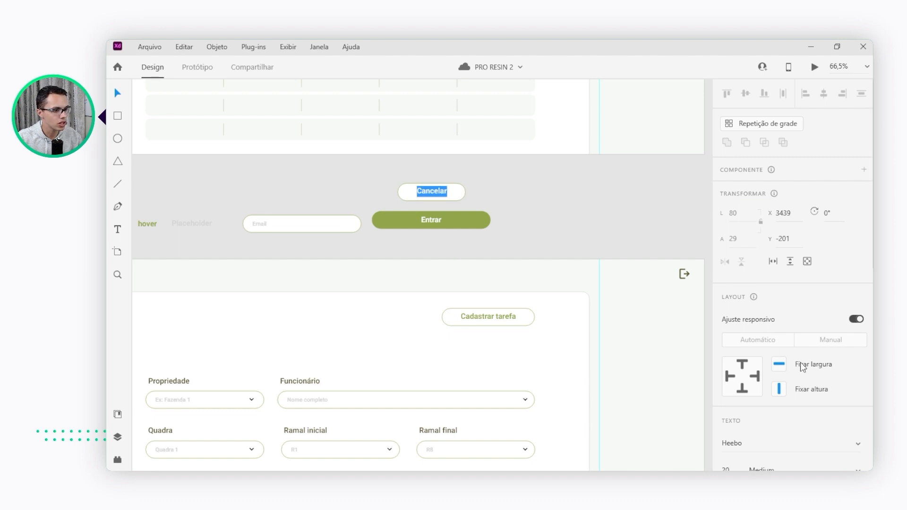
pyautogui.scroll(-8, 795, 357)
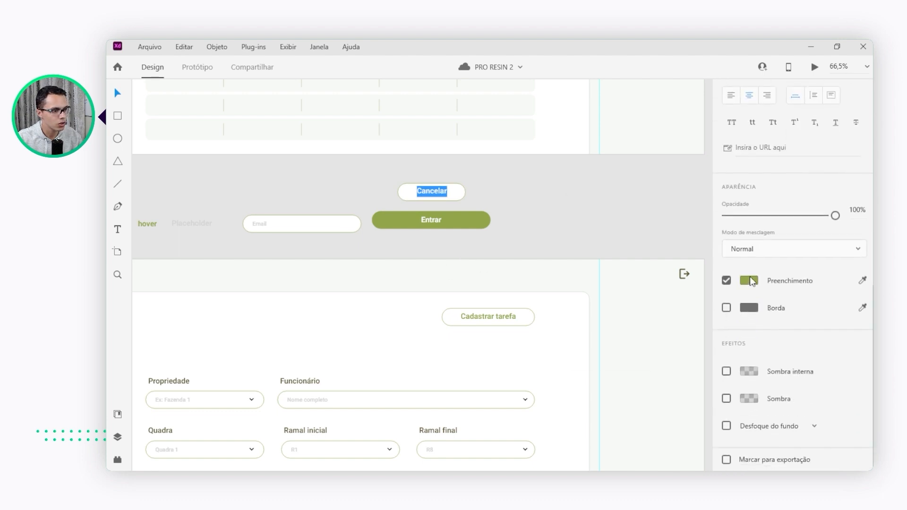
pyautogui.click(749, 281)
pyautogui.click(692, 232)
pyautogui.click(692, 238)
pyautogui.moveTo(668, 242); pyautogui.dragTo(668, 244)
pyautogui.click(662, 180)
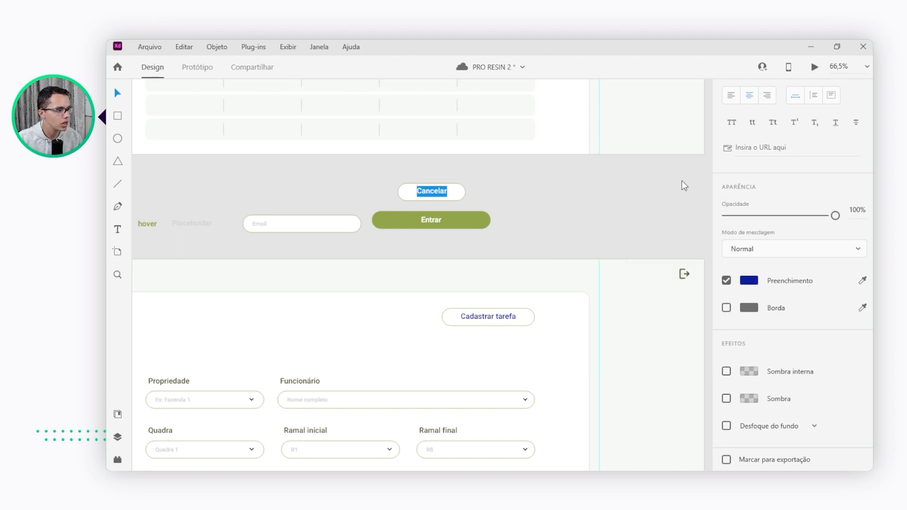
pyautogui.press('Escape')
# Inspect the outlined buttons' label colour across the task, property and employee artboards and undo the Cancelar label's colour change
pyautogui.scroll(-10, 387, 282)
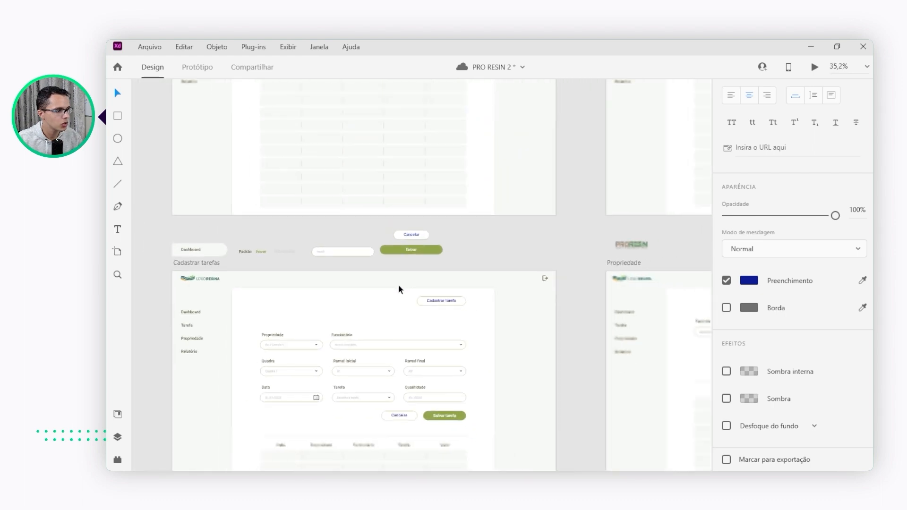
pyautogui.scroll(8, 624, 294)
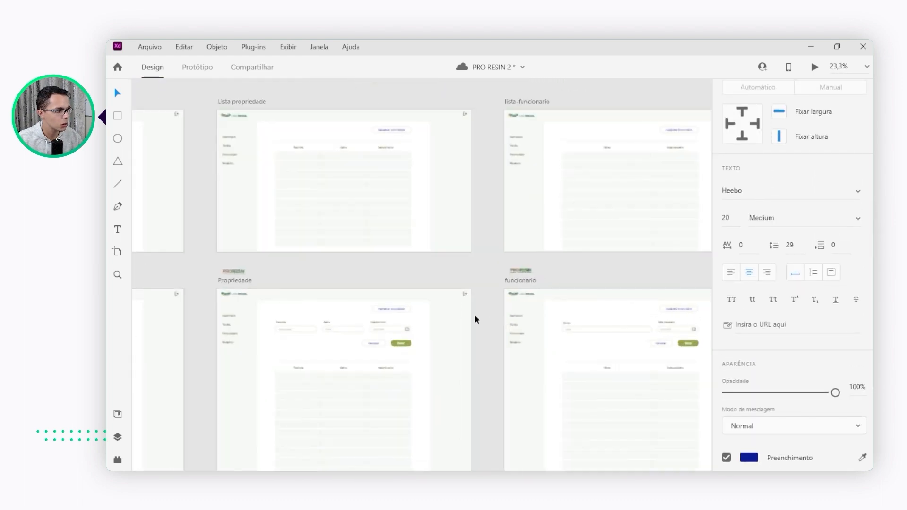
pyautogui.scroll(-5, 552, 251)
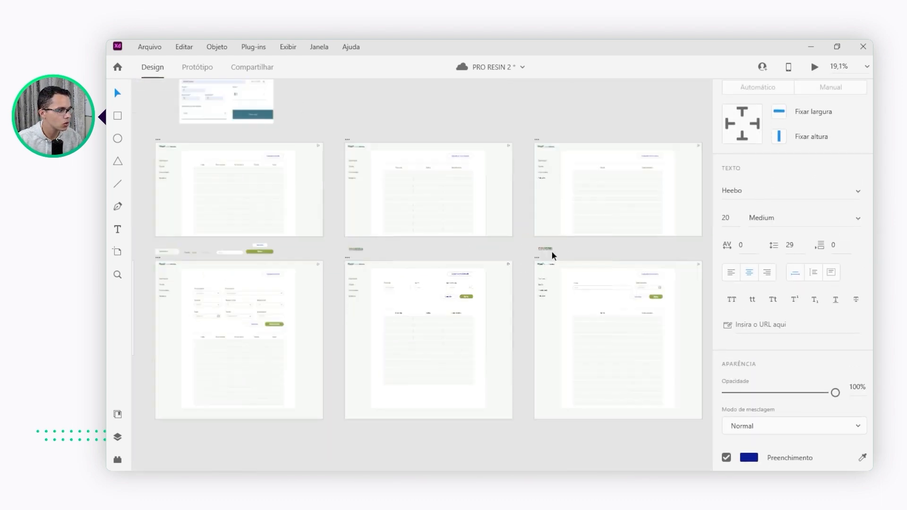
pyautogui.scroll(6, 454, 295)
pyautogui.scroll(6, 476, 290)
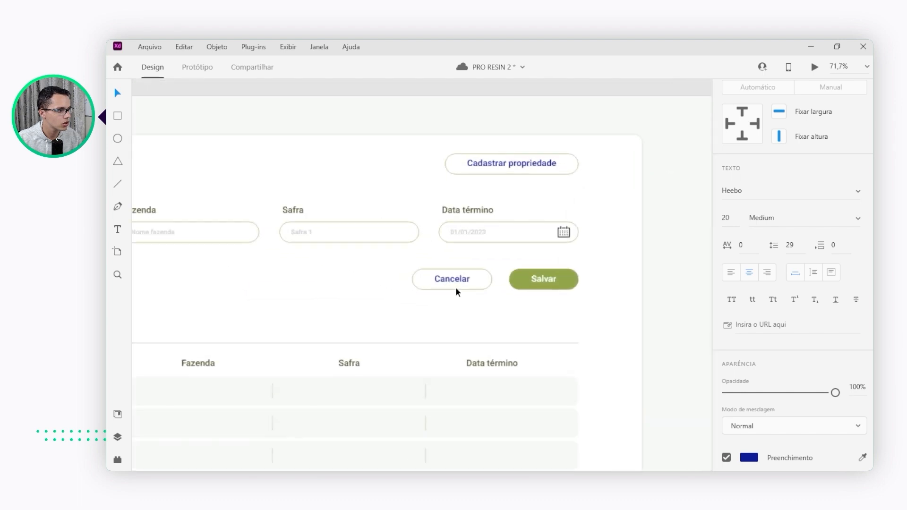
pyautogui.scroll(-4, 713, 203)
pyautogui.scroll(-8, 595, 217)
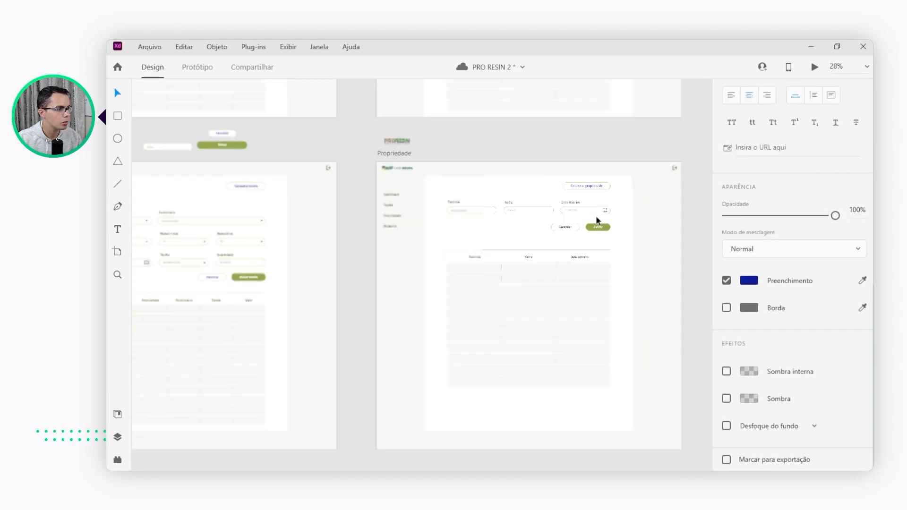
pyautogui.scroll(2, 448, 189)
pyautogui.scroll(6, 449, 189)
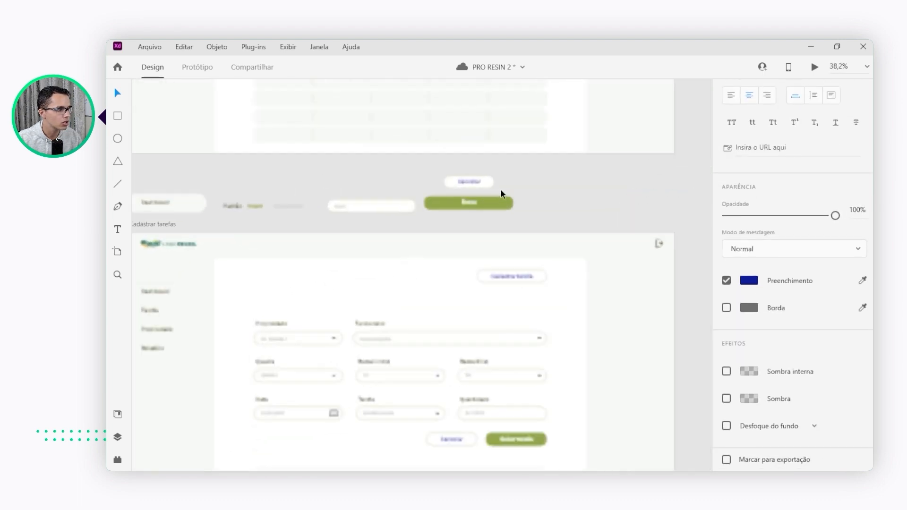
pyautogui.scroll(-2, 544, 174)
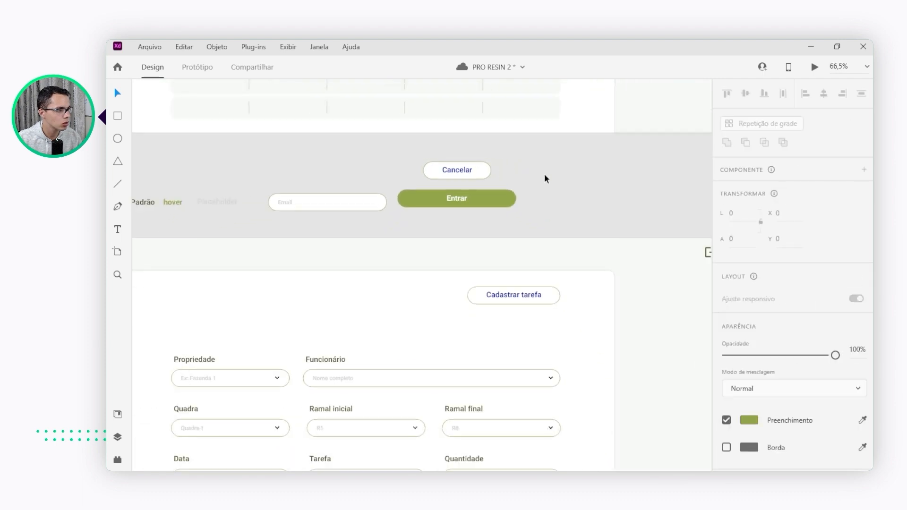
pyautogui.scroll(-2, 529, 167)
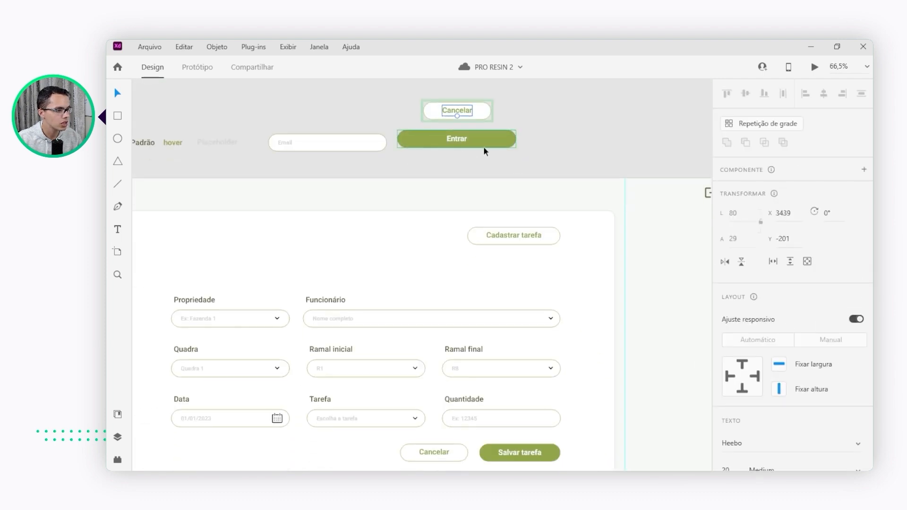
# Set the background fill of the main Entrar button component to magenta #B93187
pyautogui.scroll(-2, 483, 147)
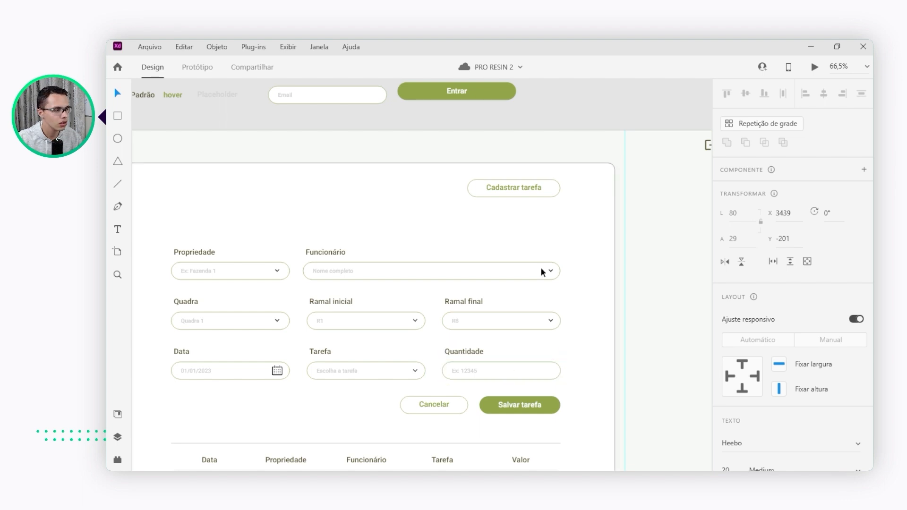
pyautogui.click(492, 92)
pyautogui.scroll(-5, 778, 332)
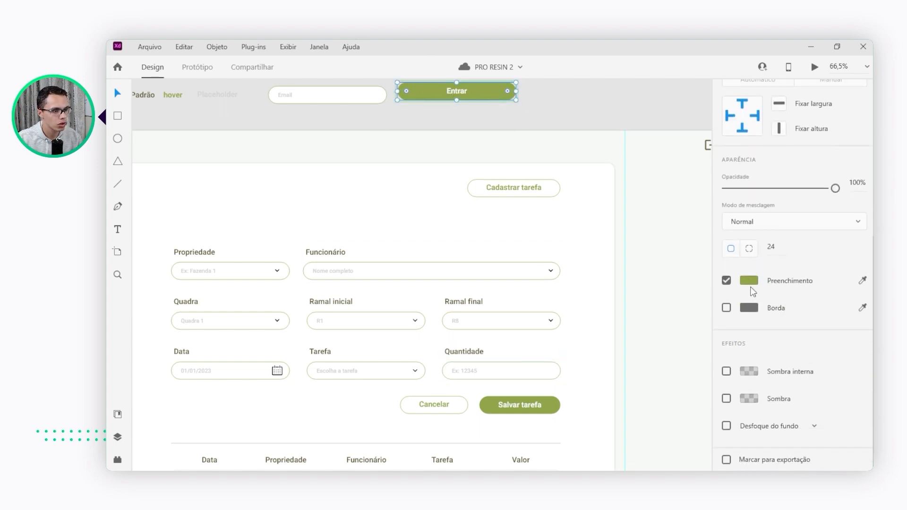
pyautogui.click(747, 278)
pyautogui.moveTo(691, 263); pyautogui.dragTo(691, 223)
pyautogui.click(652, 239)
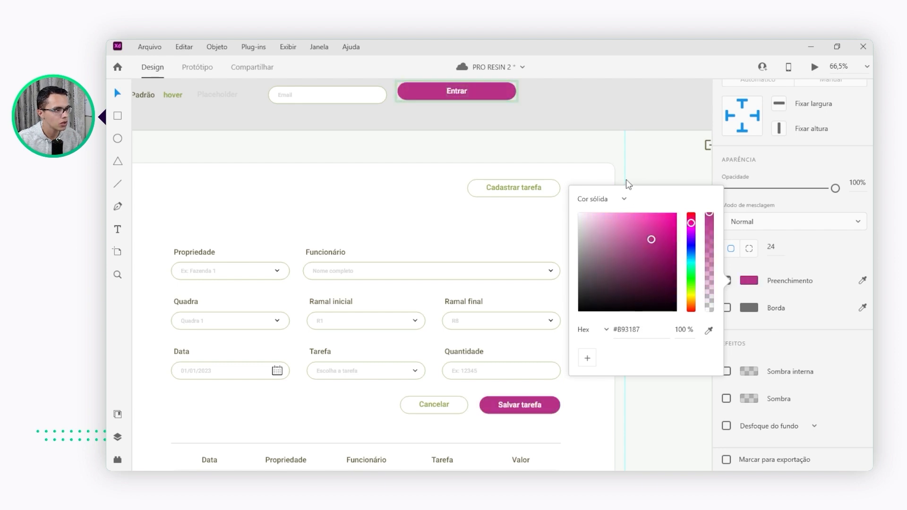
pyautogui.click(616, 119)
# Inspect the filled buttons across the registration artboards and undo the Entrar button's fill change
pyautogui.scroll(-6, 260, 319)
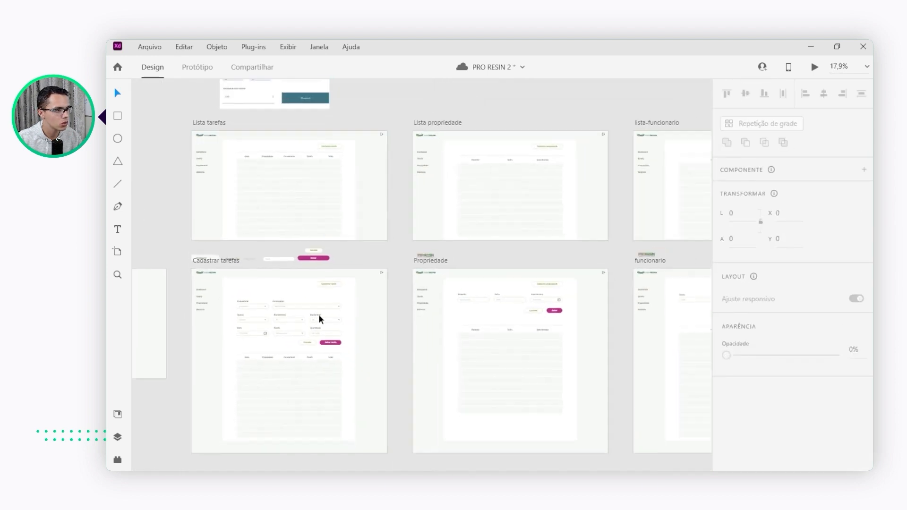
pyautogui.scroll(5, 178, 337)
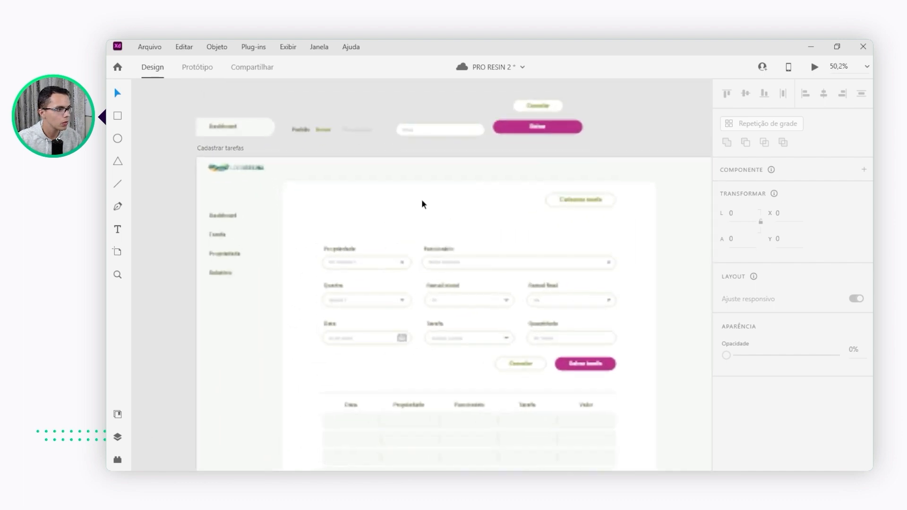
pyautogui.scroll(2, 387, 220)
pyautogui.scroll(-4, 359, 161)
pyautogui.hotkey('ctrl', 'z')
pyautogui.hotkey('ctrl', 'z')
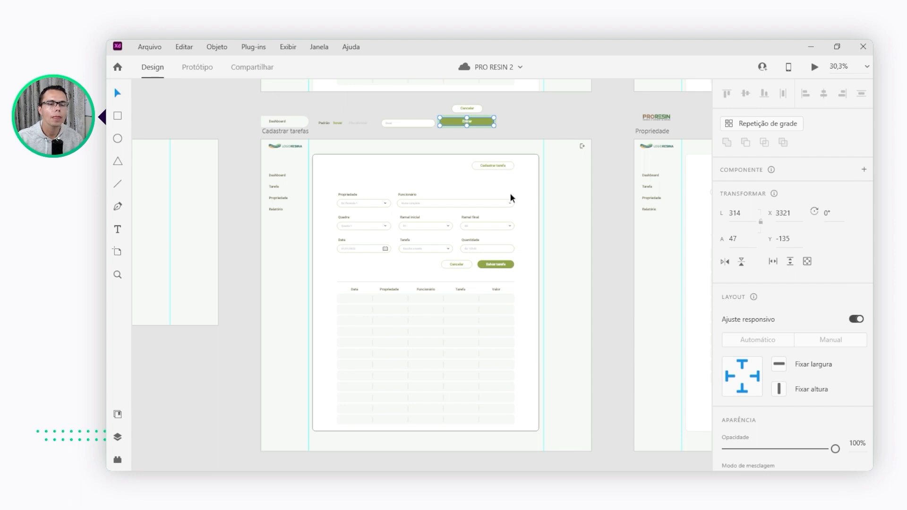
# Deselect the Entrar component and open the desktop preview of the prototype
pyautogui.click(545, 127)
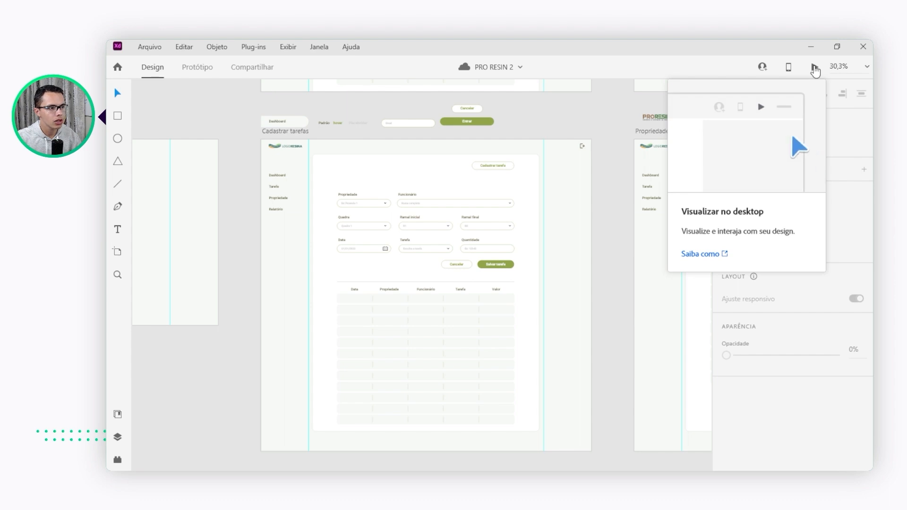
pyautogui.click(815, 68)
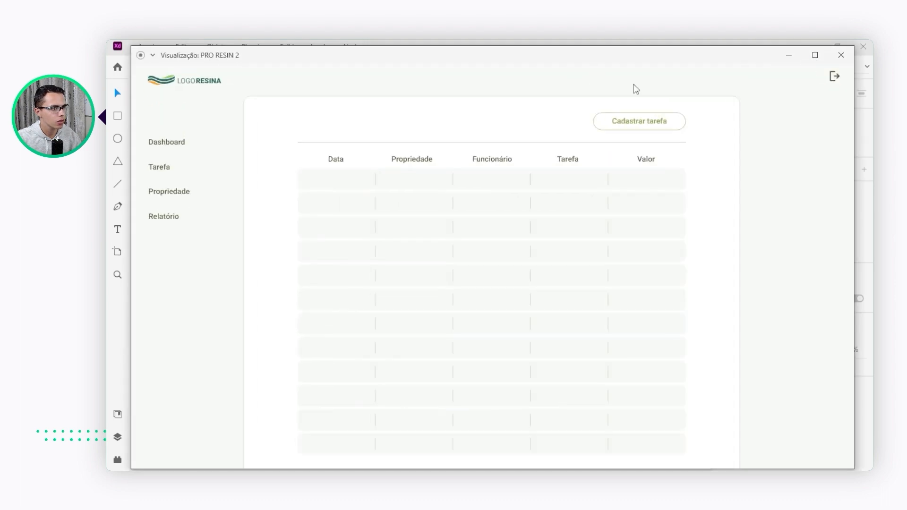
# Walk through logout, login with Entrar and the Cadastrar tarefa flow up to Salvar tarefa in the maximized preview
pyautogui.click(815, 55)
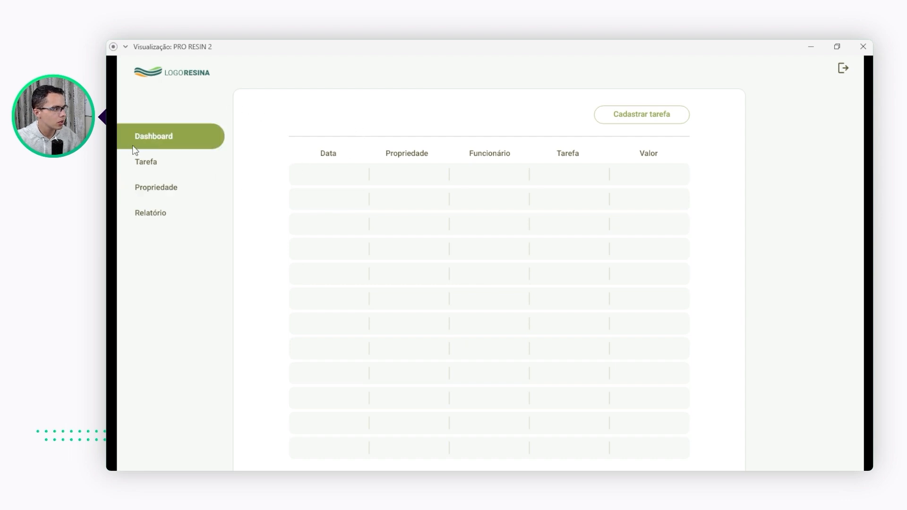
pyautogui.click(844, 69)
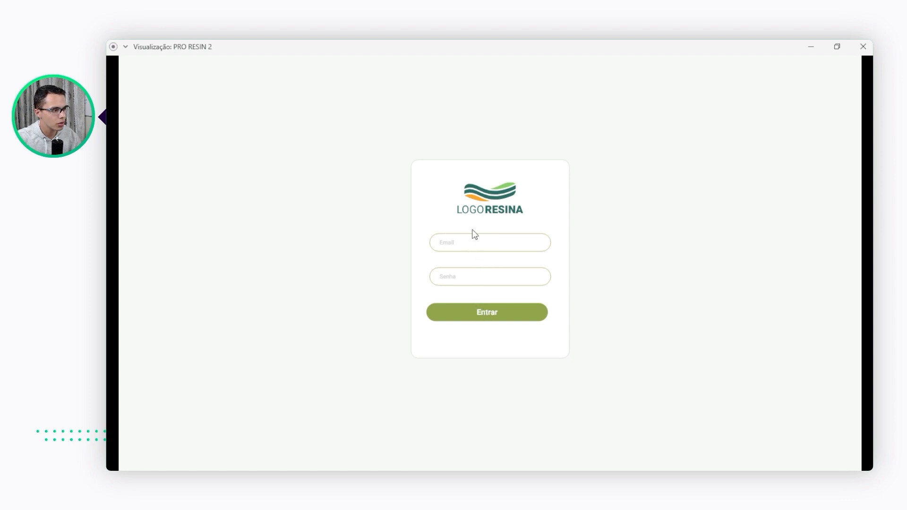
pyautogui.click(503, 316)
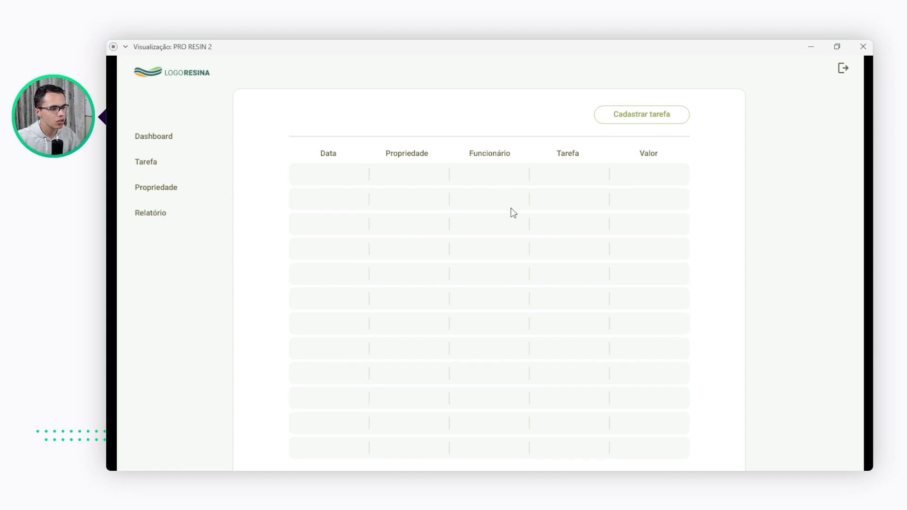
pyautogui.click(643, 119)
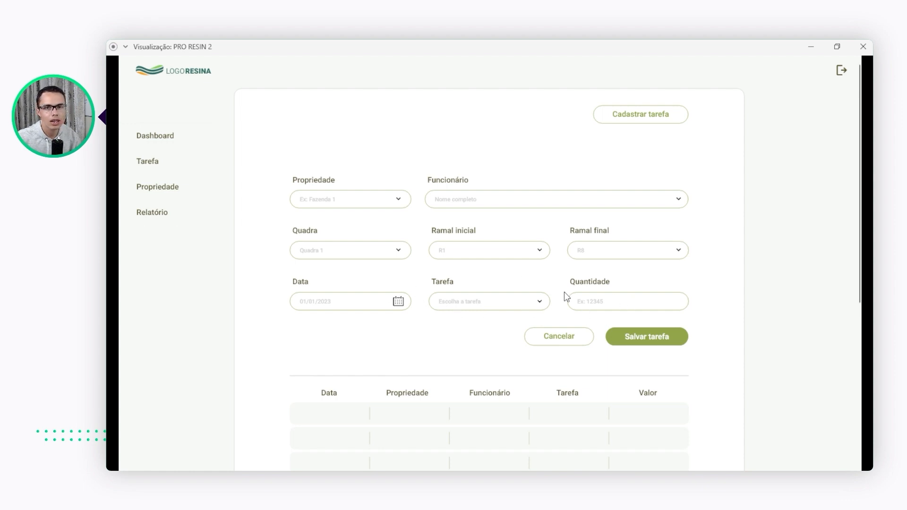
pyautogui.click(648, 337)
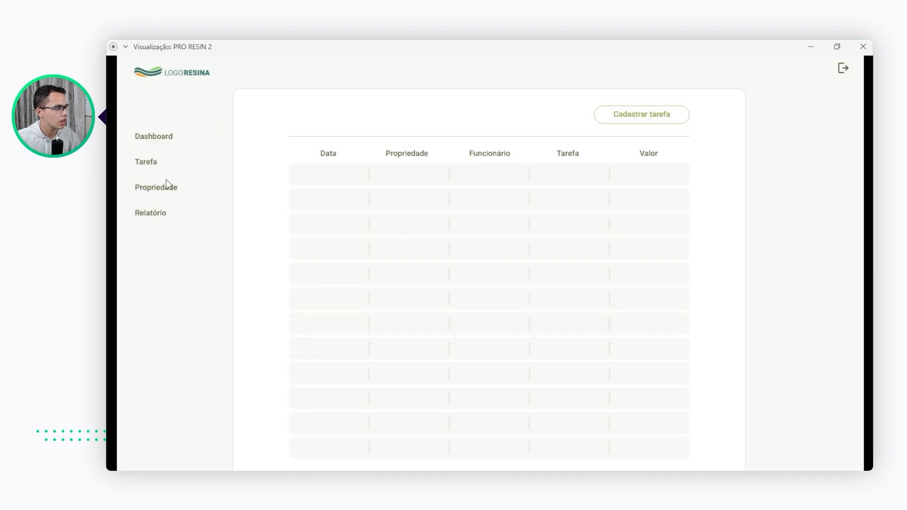
# Test the property registration flow from the Propriedade list through Cadastrar propriedade to Salvar, and close the preview
pyautogui.click(168, 193)
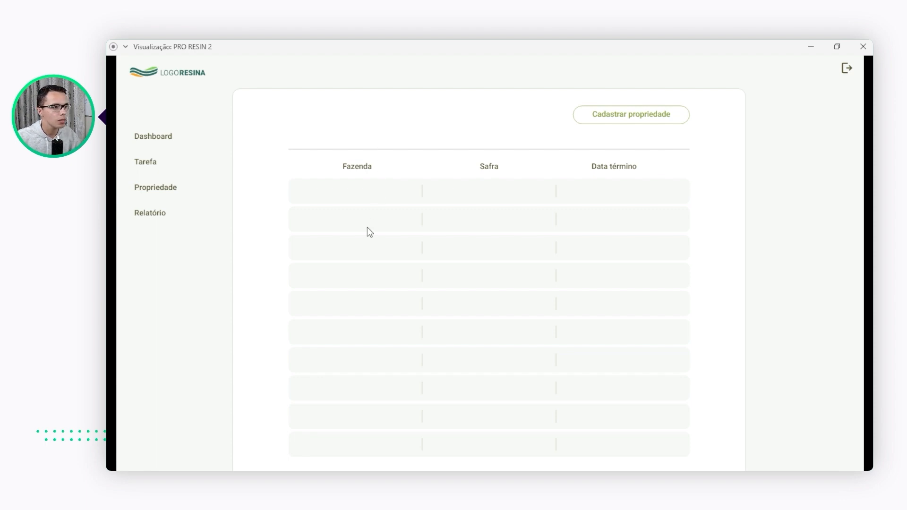
pyautogui.click(614, 115)
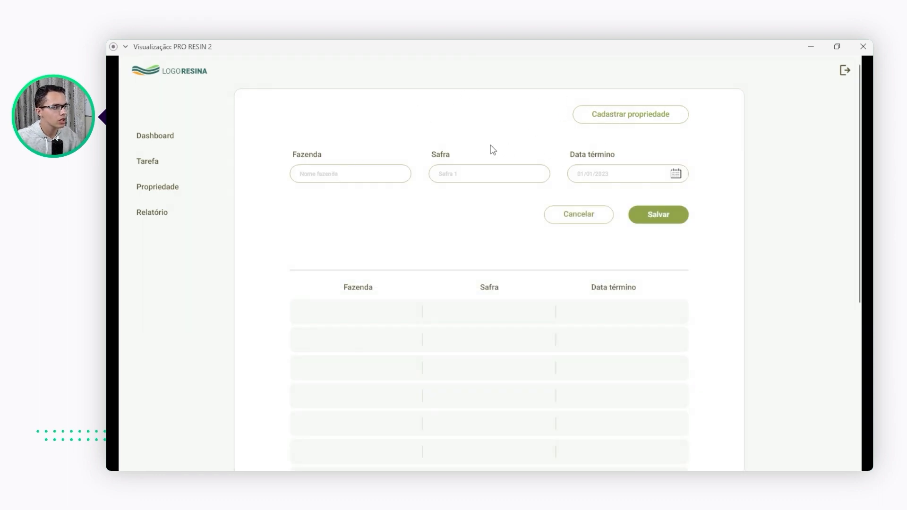
pyautogui.click(457, 177)
pyautogui.click(667, 216)
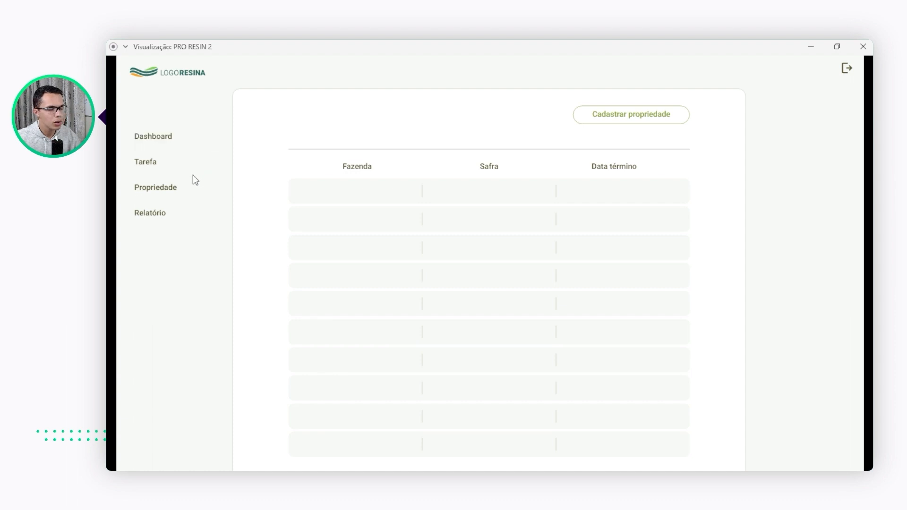
pyautogui.click(138, 182)
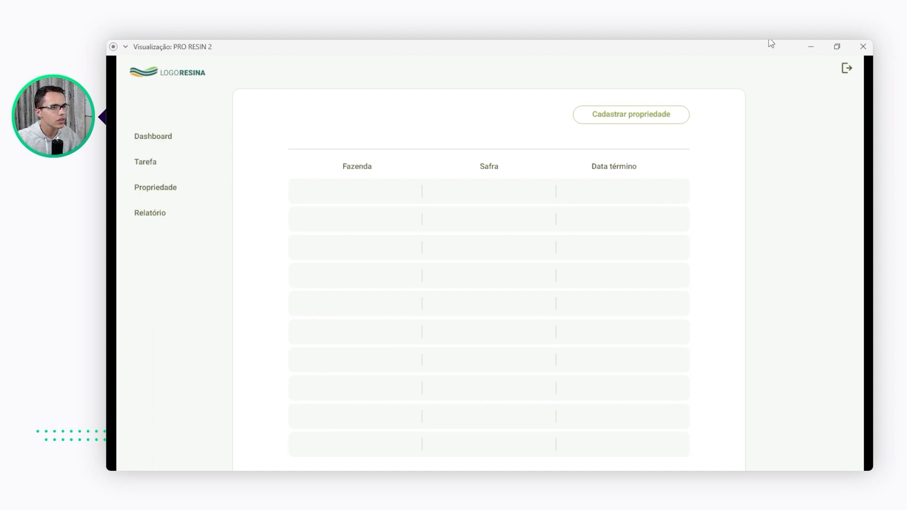
pyautogui.click(863, 47)
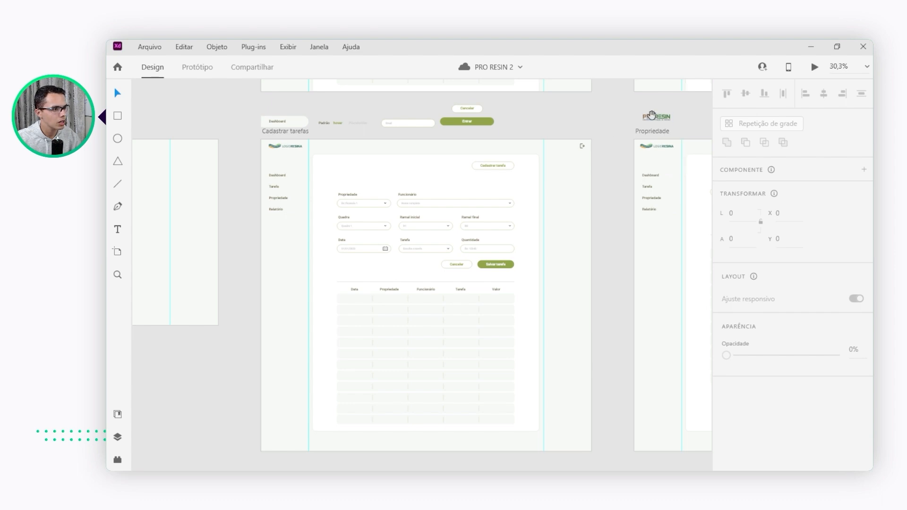
# Preview the prototype from the funcionario artboard in a maximized window, test its Salvar button and close the preview
pyautogui.hscroll(10, 610, 137)
pyautogui.hscroll(8, 541, 137)
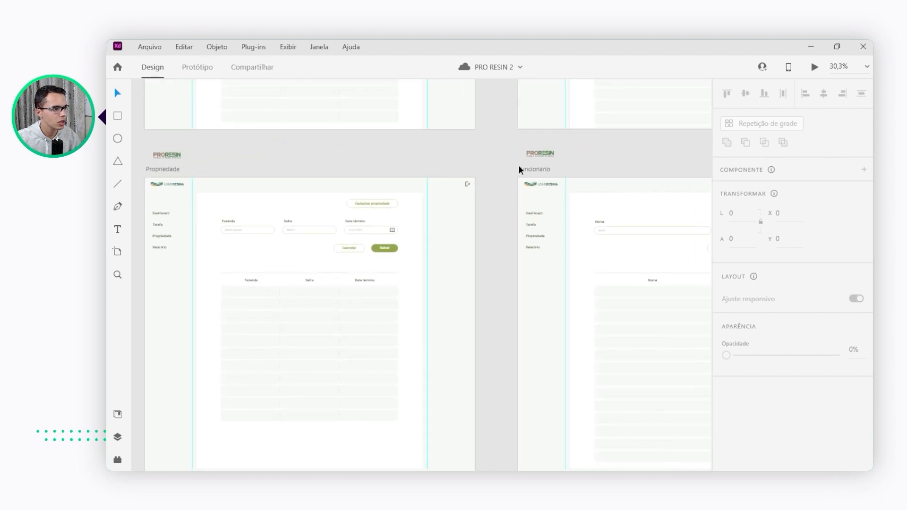
pyautogui.click(540, 170)
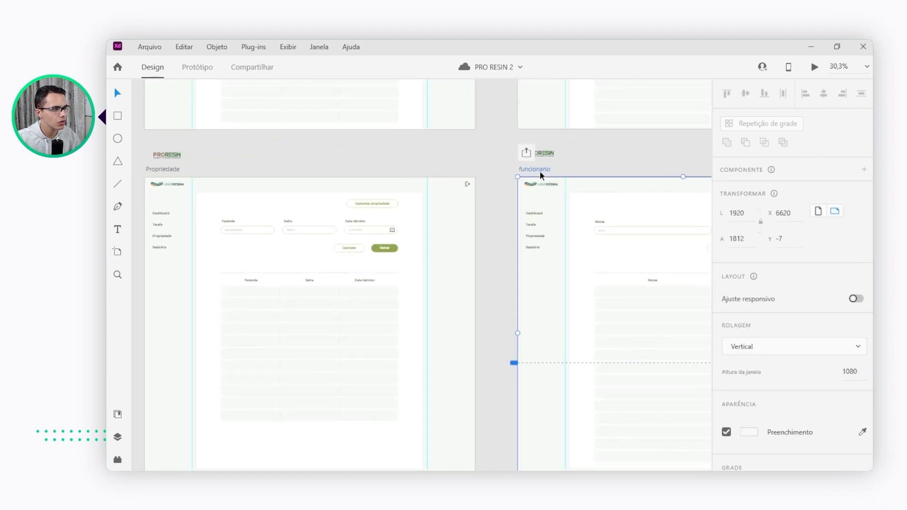
pyautogui.click(815, 67)
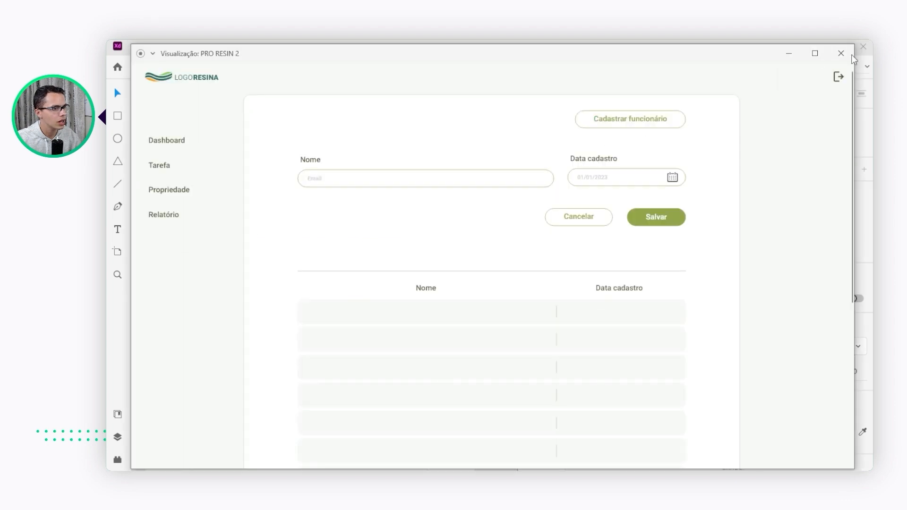
pyautogui.click(812, 54)
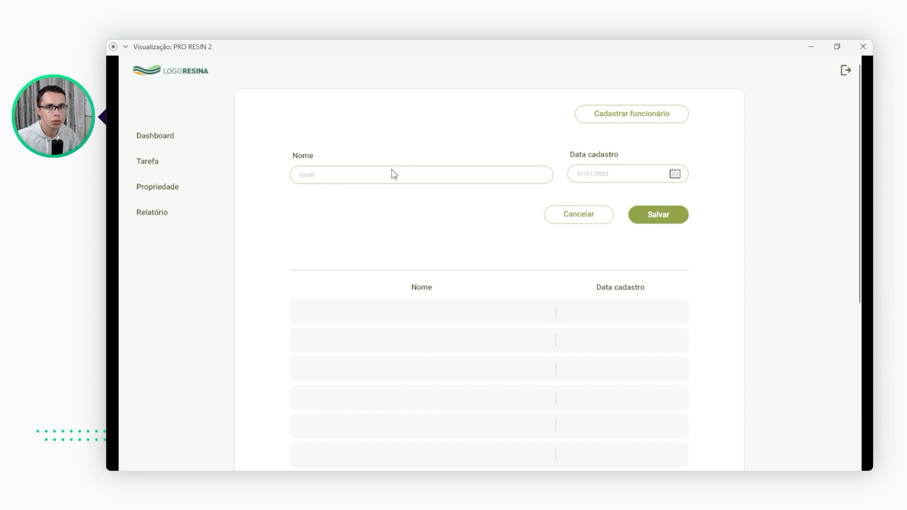
pyautogui.click(659, 215)
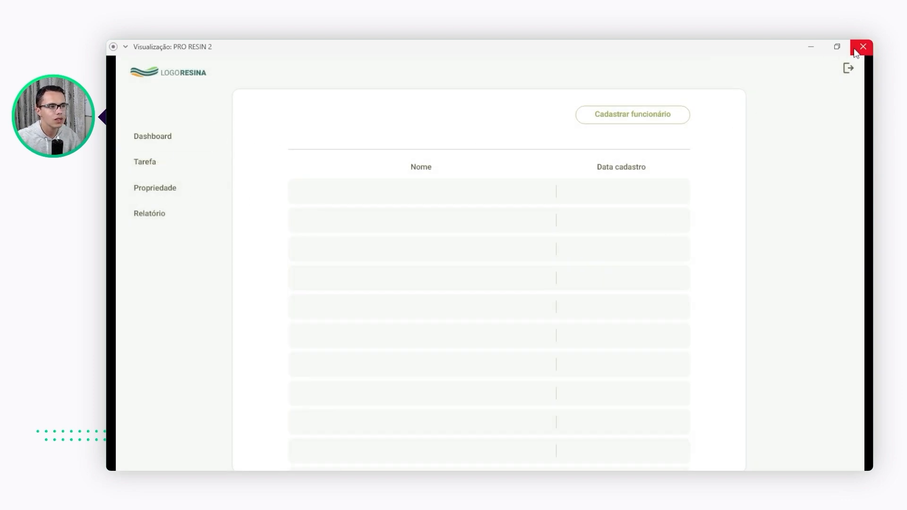
pyautogui.click(861, 47)
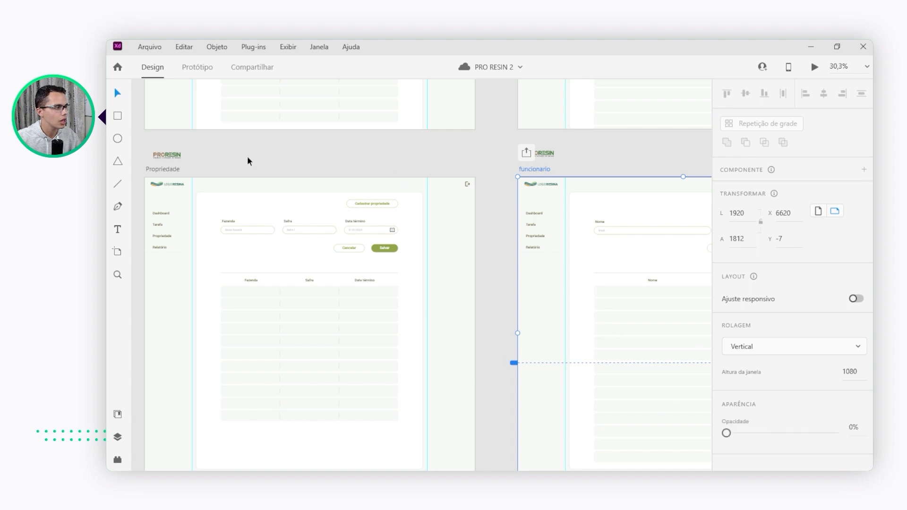
# Examine the main components above the Cadastrar tarefas artboard and that artboard's side menu
pyautogui.moveTo(479, 133); pyautogui.dragTo(510, 132)
pyautogui.moveTo(353, 132); pyautogui.dragTo(405, 138)
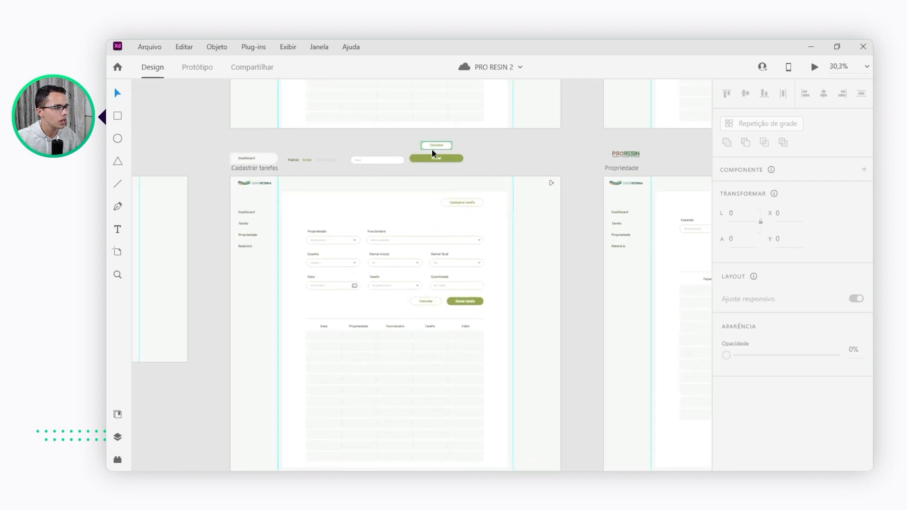
pyautogui.scroll(3, 348, 144)
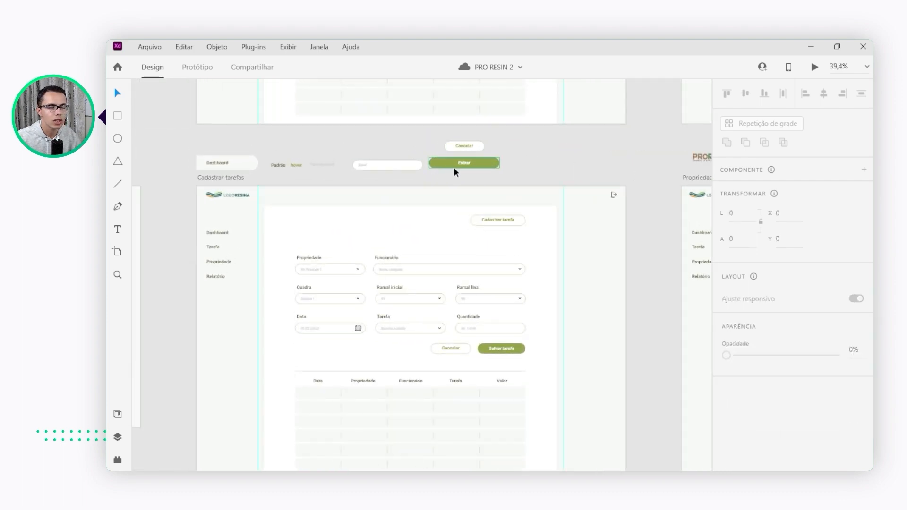
pyautogui.moveTo(247, 144); pyautogui.dragTo(282, 140)
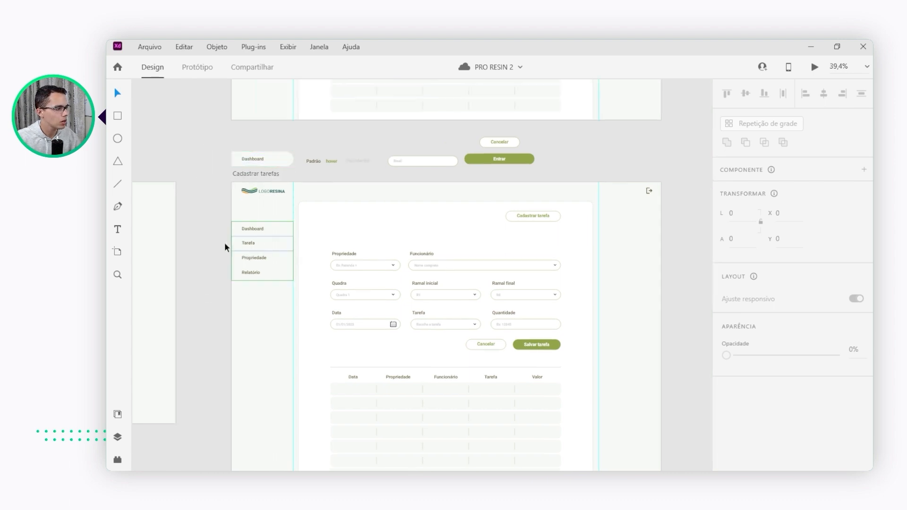
pyautogui.scroll(-2, 238, 253)
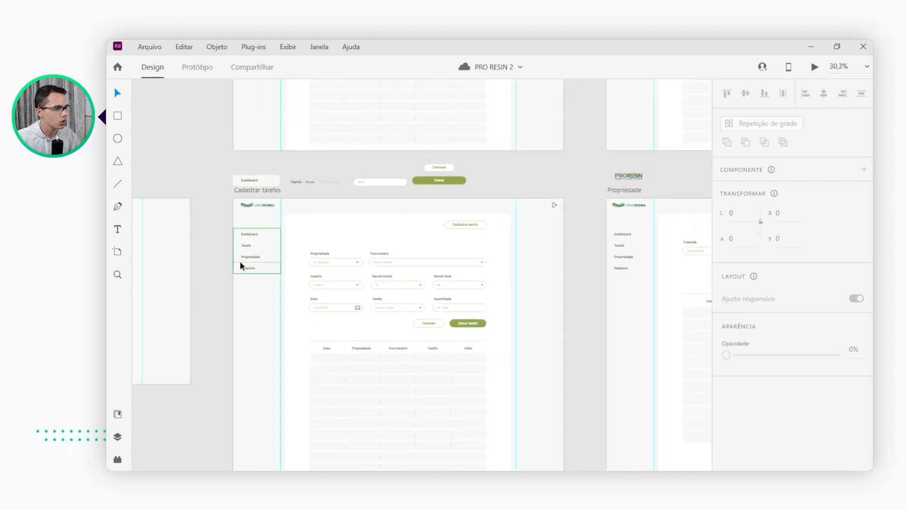
pyautogui.scroll(4, 208, 277)
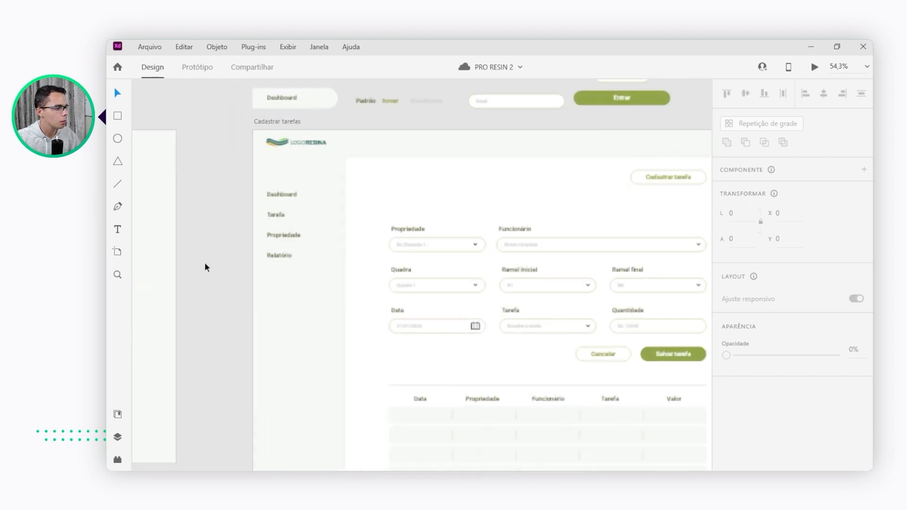
pyautogui.moveTo(192, 192); pyautogui.dragTo(314, 286)
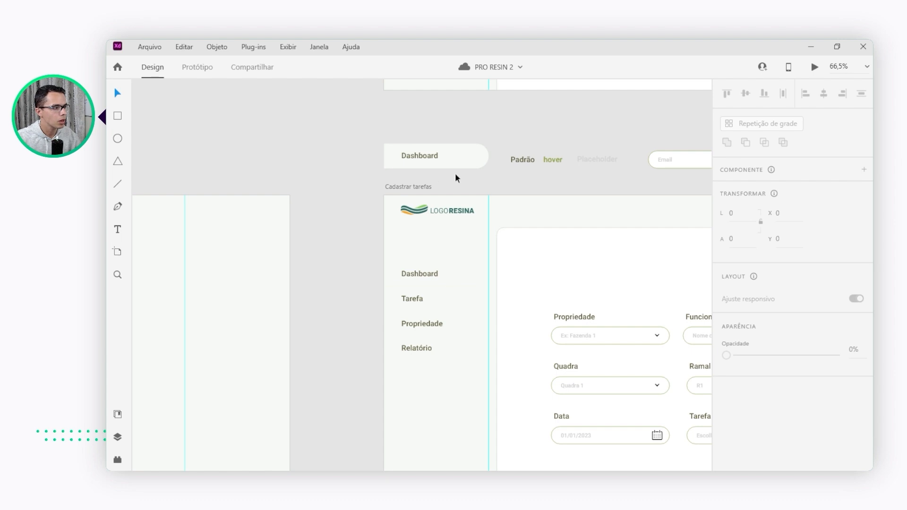
# Move the Dashboard label inside the main menu item component slightly left to X 2316, and deselect it
pyautogui.moveTo(347, 137); pyautogui.dragTo(441, 135)
pyautogui.doubleClick(405, 156)
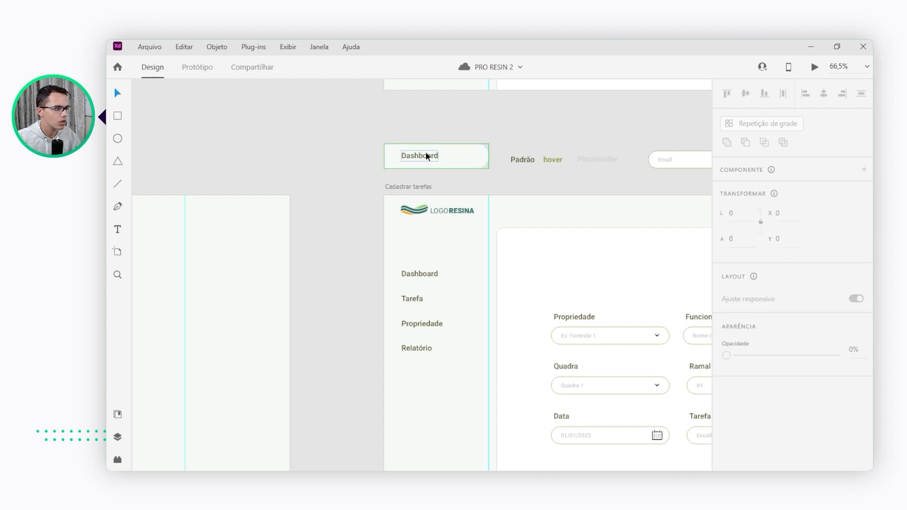
pyautogui.scroll(2, 396, 151)
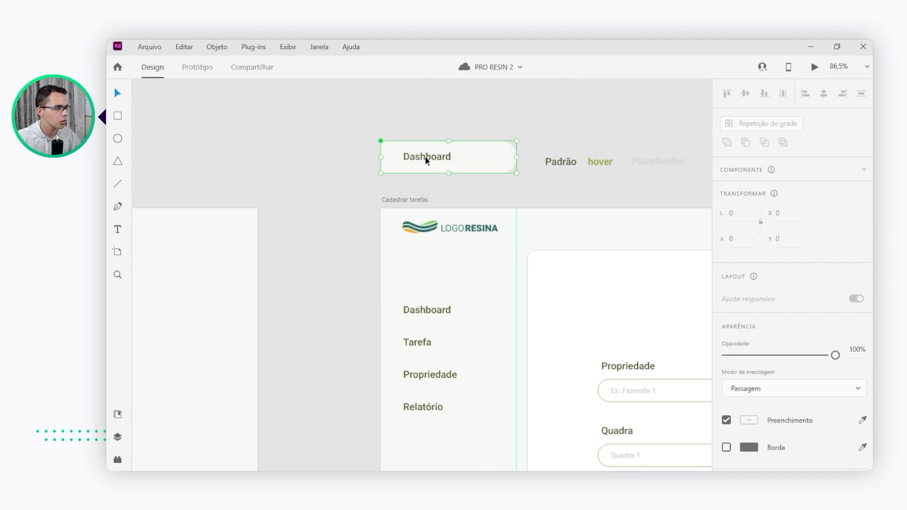
pyautogui.press('Escape')
pyautogui.moveTo(425, 157)
pyautogui.mouseDown()
pyautogui.moveTo(436, 156)
pyautogui.moveTo(406, 161)
pyautogui.moveTo(421, 157)
pyautogui.mouseUp()
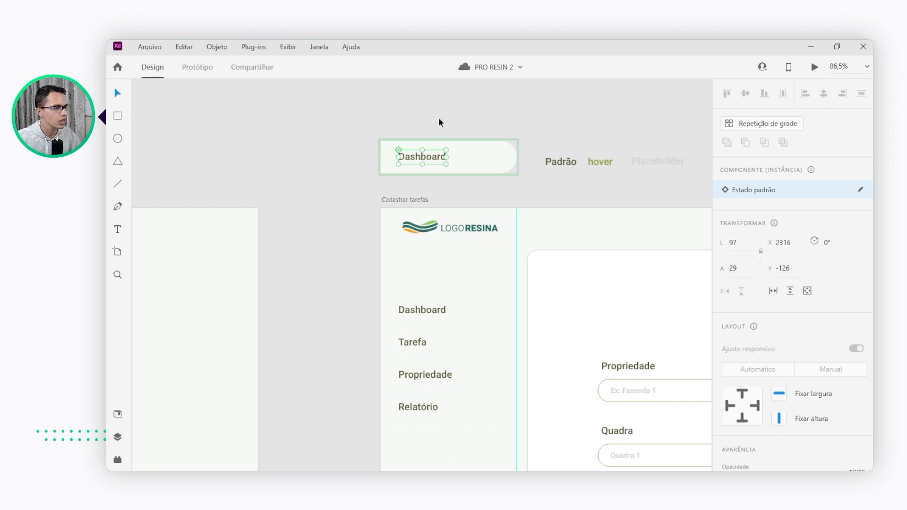
pyautogui.press('Escape')
pyautogui.click(438, 124)
pyautogui.scroll(-5, 311, 227)
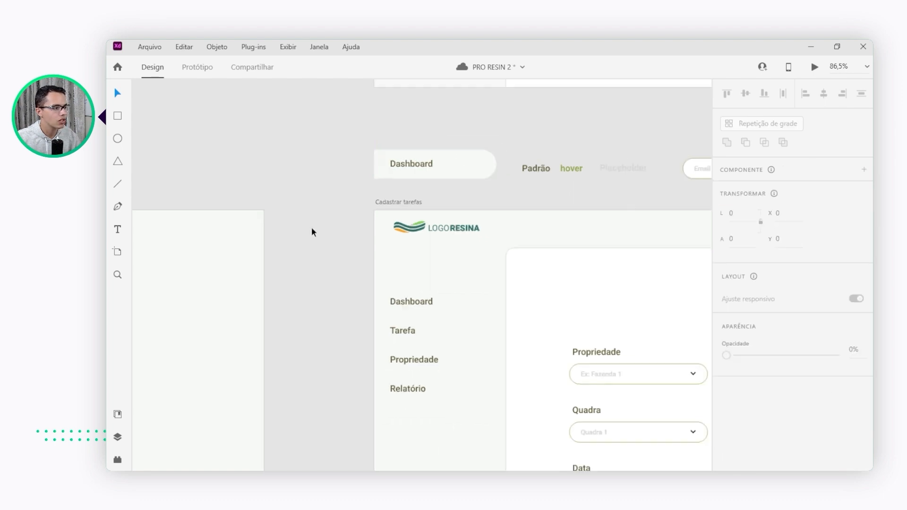
pyautogui.scroll(-3, 441, 260)
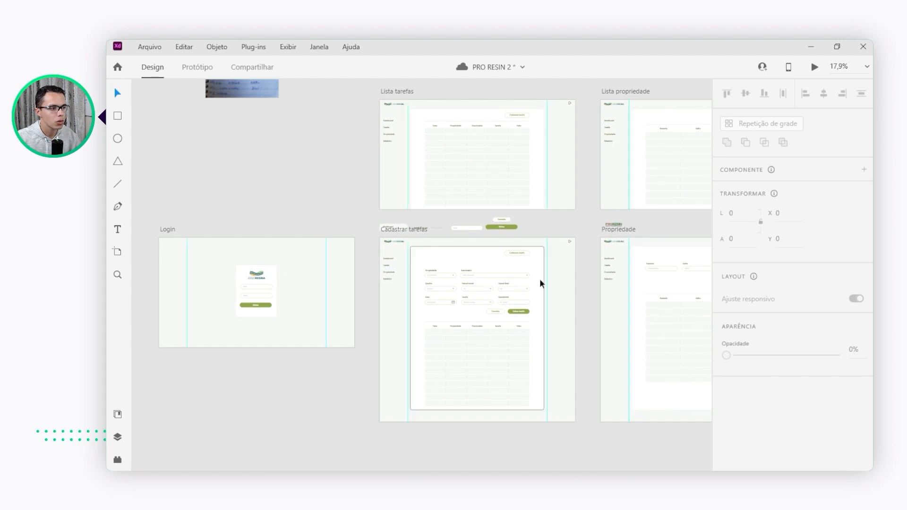